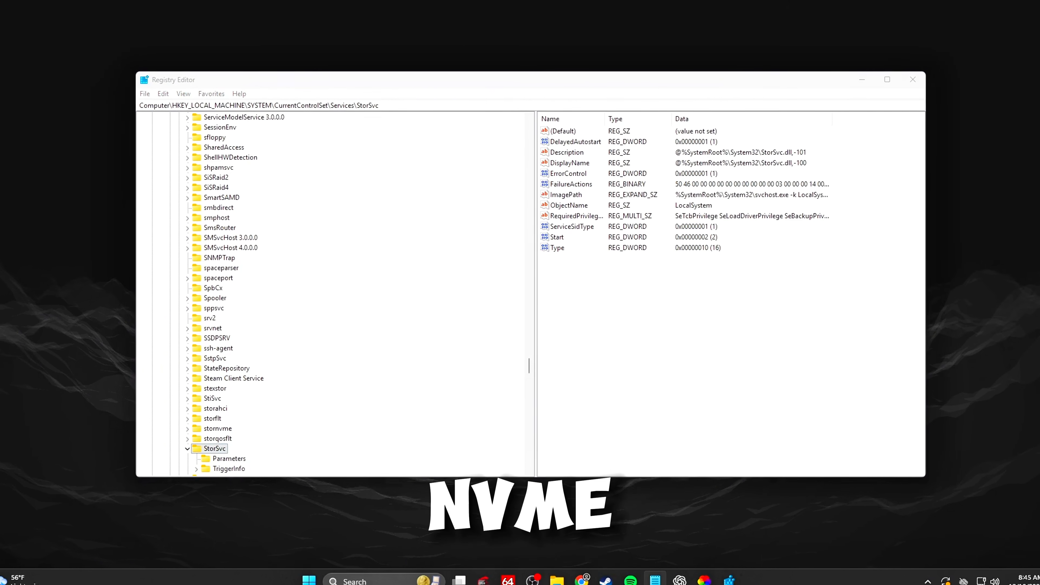
Step: Go to the registry key HKEY_LOCAL_MACHINE\SYSTEM\CurrentControlSet\Control\Session Manager\Memory Management\PrefetchParameters and show the choices for adding a new entry
double_click(663, 107)
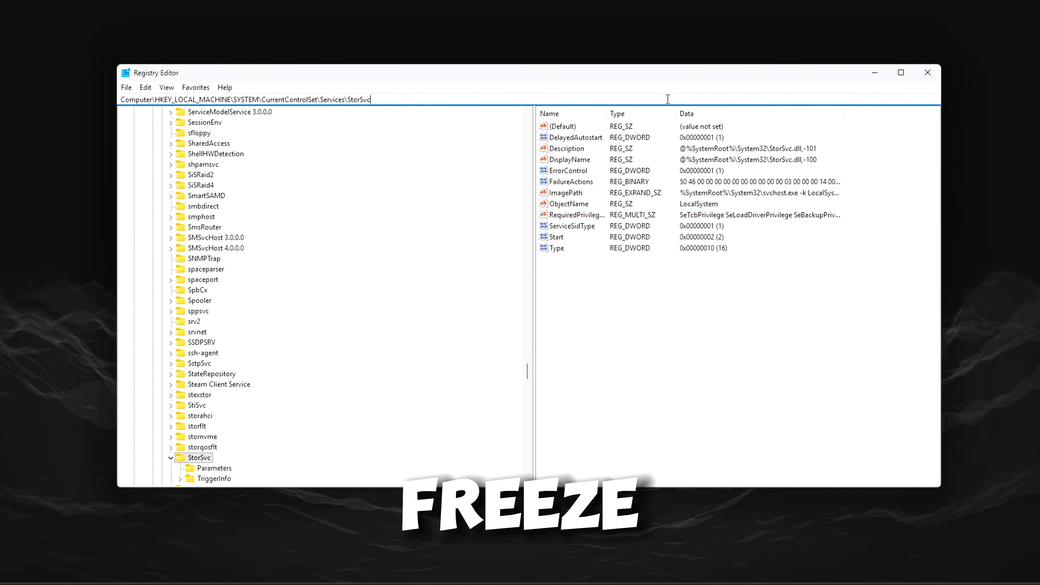
key("ctrl+a")
key("BackSpace")
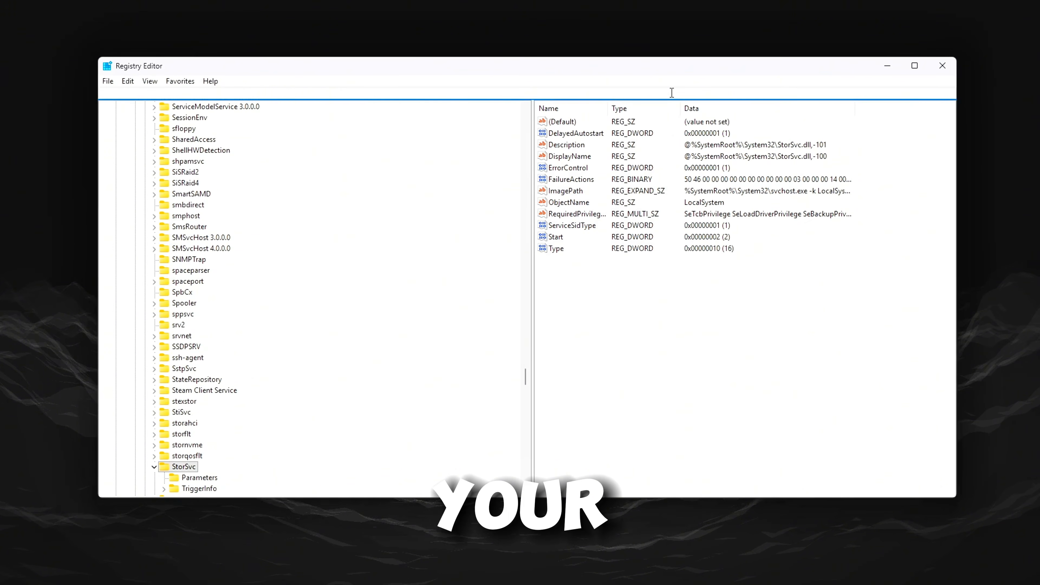
right_click(671, 94)
left_click(704, 144)
key("Return")
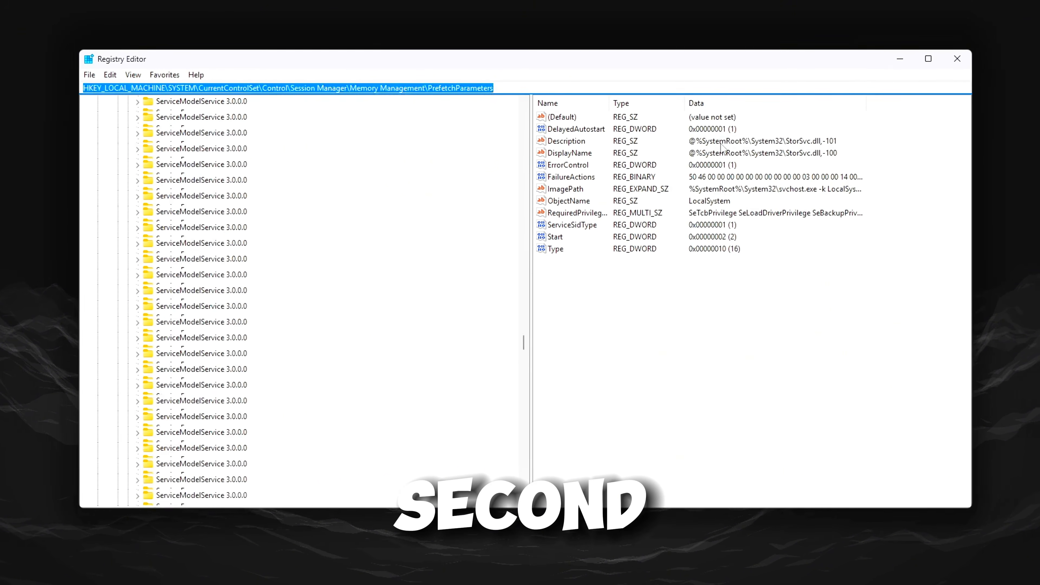
left_click(540, 88)
left_click(671, 303)
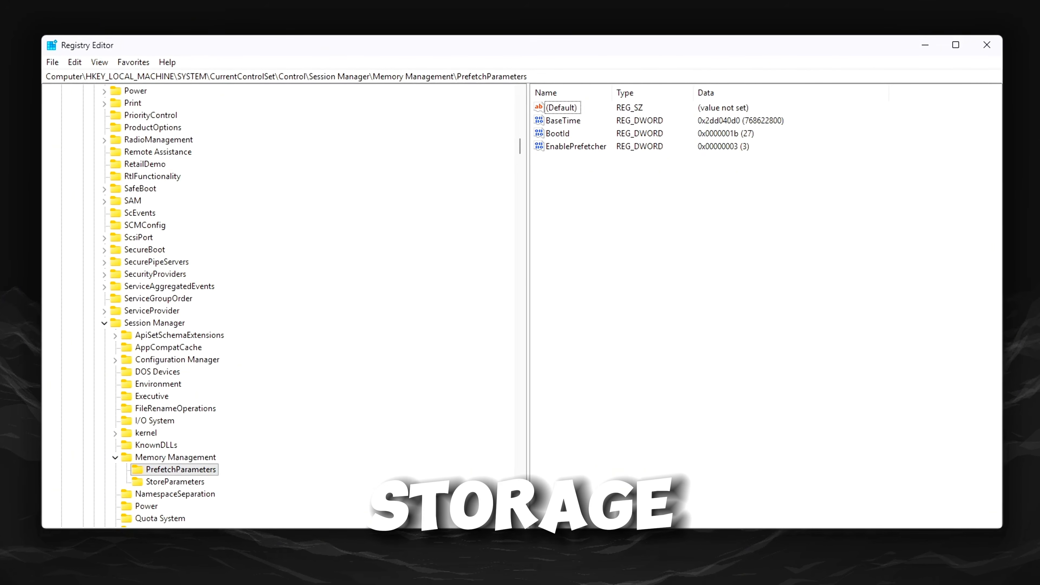
right_click(682, 279)
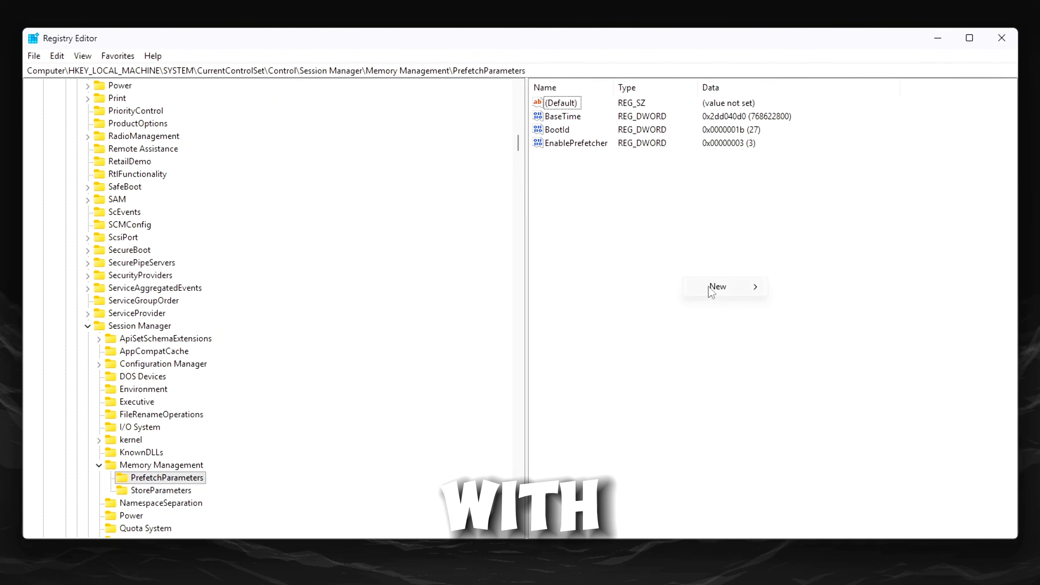
mouse_move(715, 286)
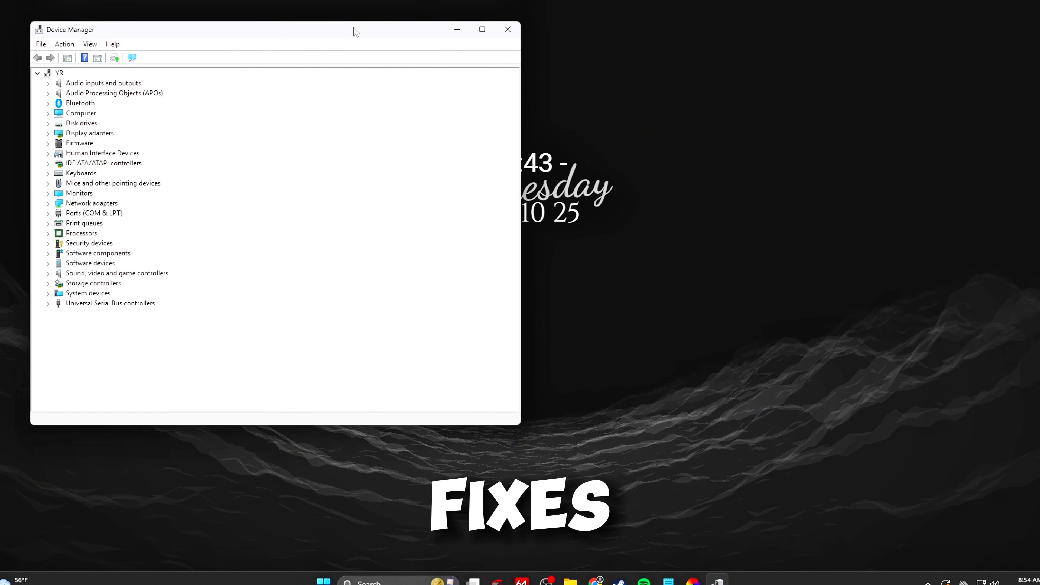
Step: In Device Manager, open the write-caching policies of the TEAM TM8FPD512G disk drive
left_click_drag(353, 33, 584, 60)
left_click(270, 146)
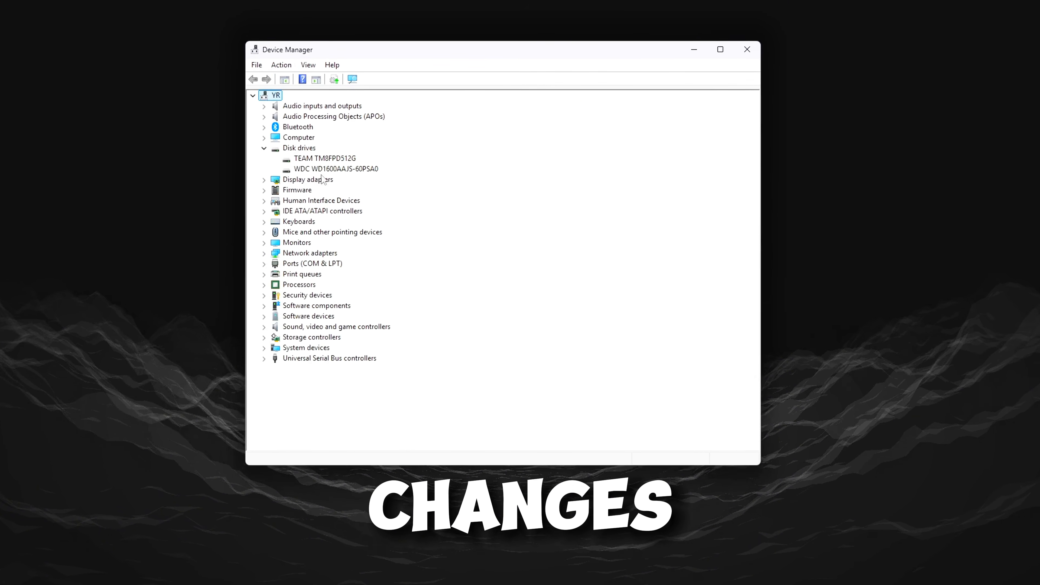
left_click(350, 161)
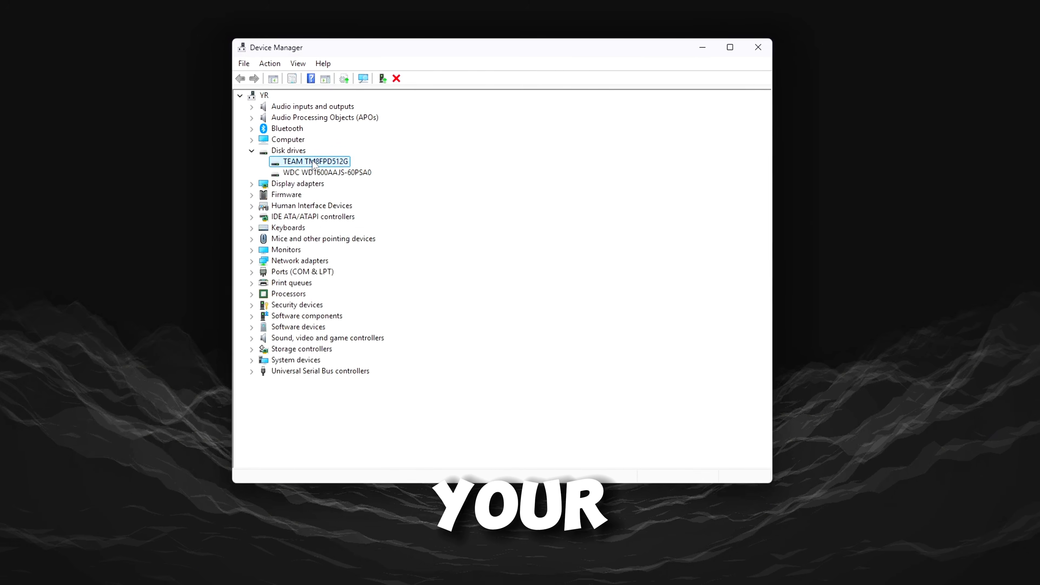
right_click(351, 161)
left_click(329, 213)
left_click(428, 153)
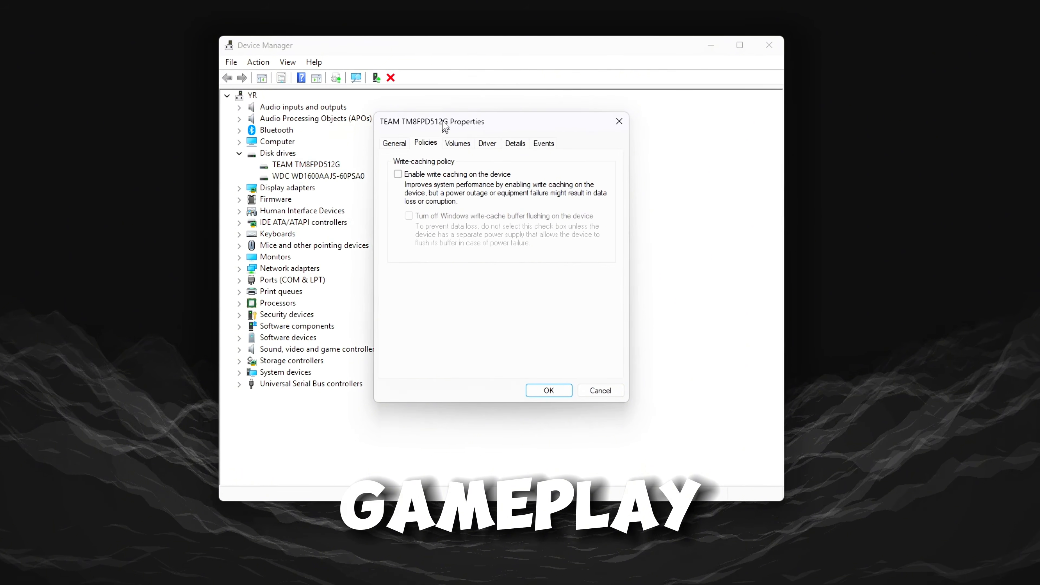
Step: Enable write caching on the TEAM TM8FPD512G drive and turn off Windows write-cache buffer flushing
left_click_drag(442, 130, 441, 102)
left_click(383, 155)
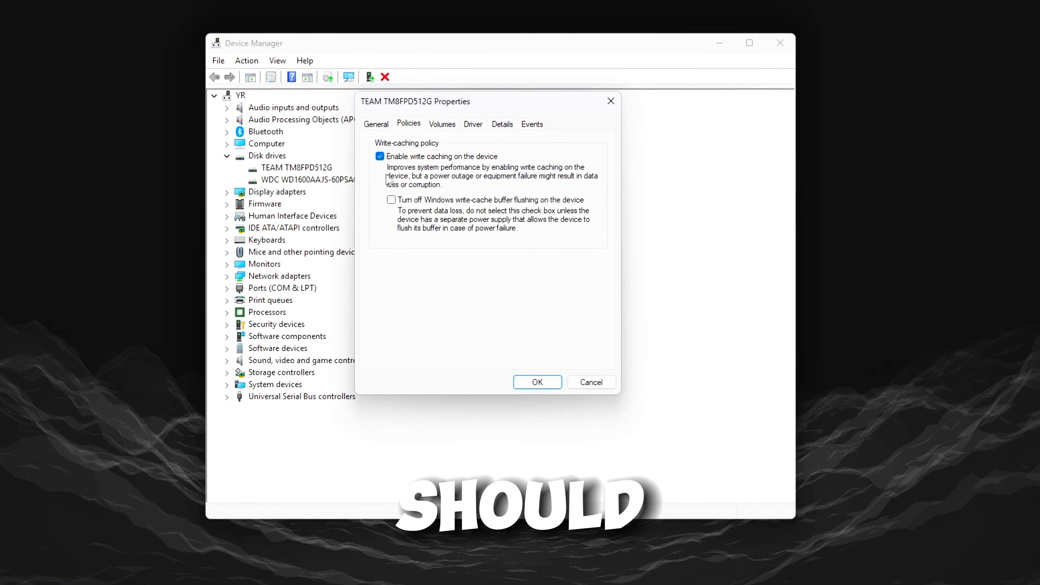
left_click(394, 198)
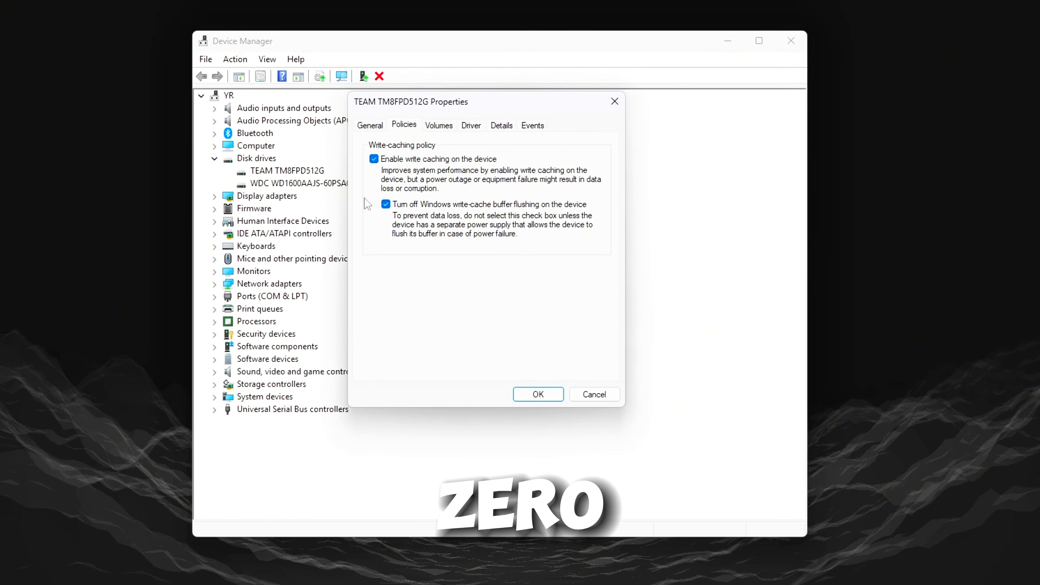
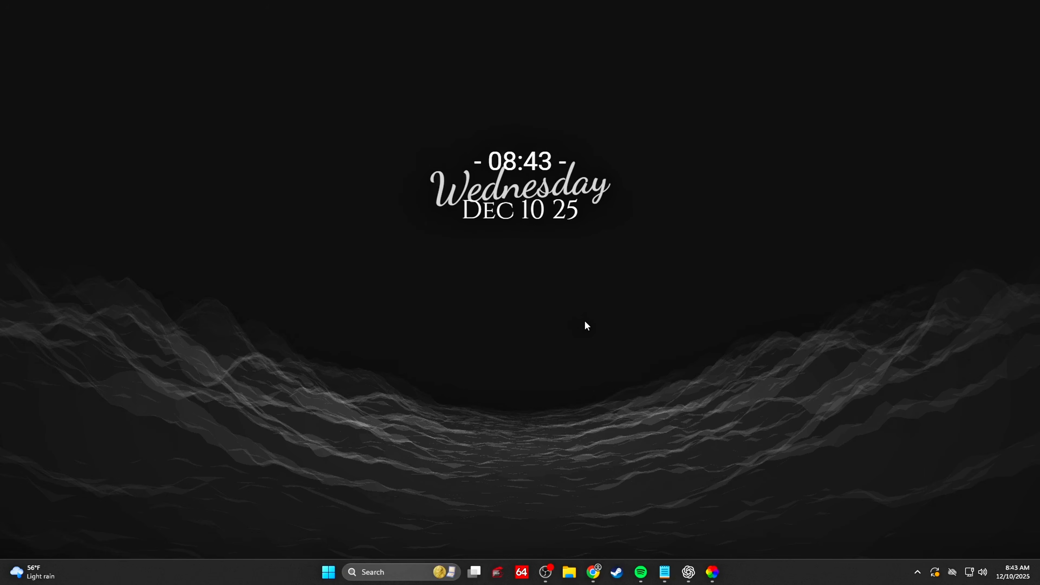
Step: Search for cmd and run Command Prompt as administrator
key("super")
type("cmd")
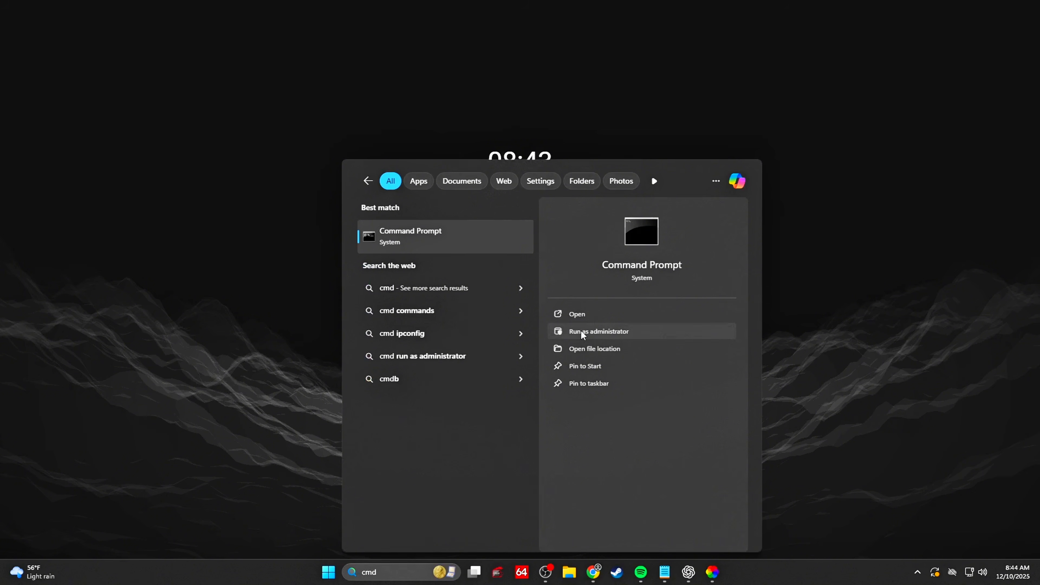
left_click(581, 331)
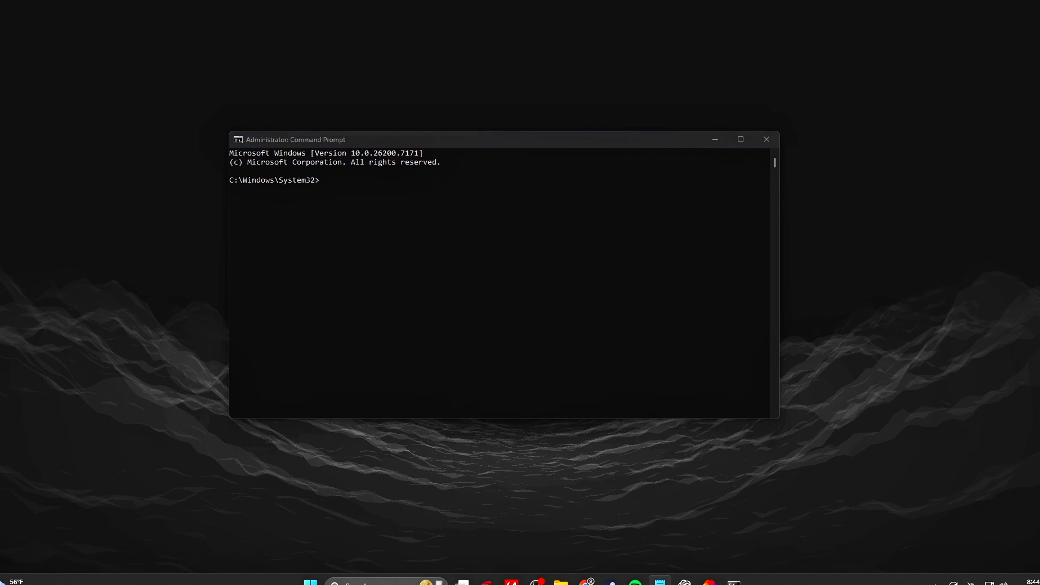
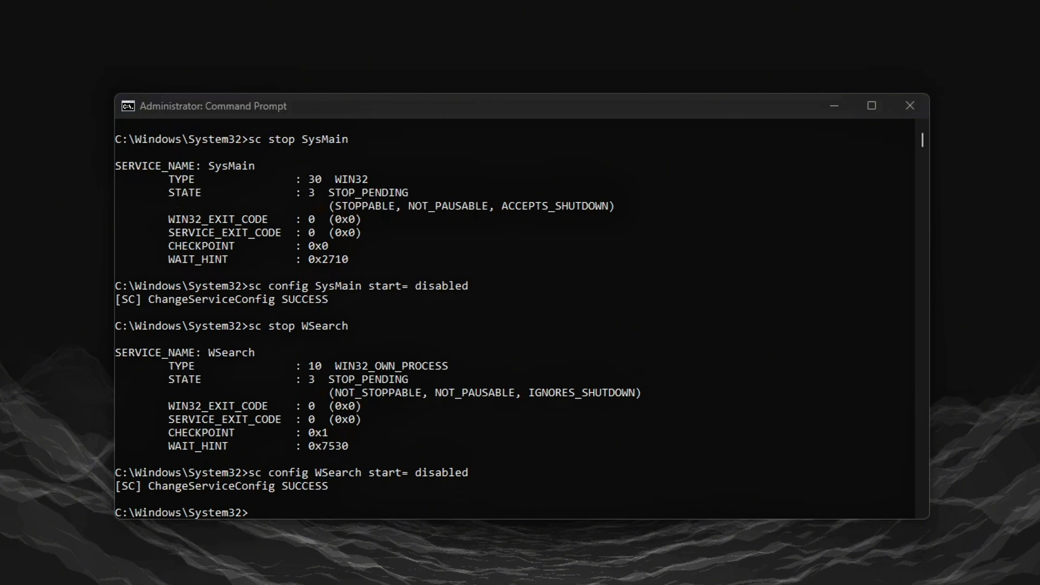
Step: Stop the DiagTrack service with sc stop DiagTrack and disable its startup with sc config DiagTrack start= disabled
type("sc stop DiagTrack")
key("Return")
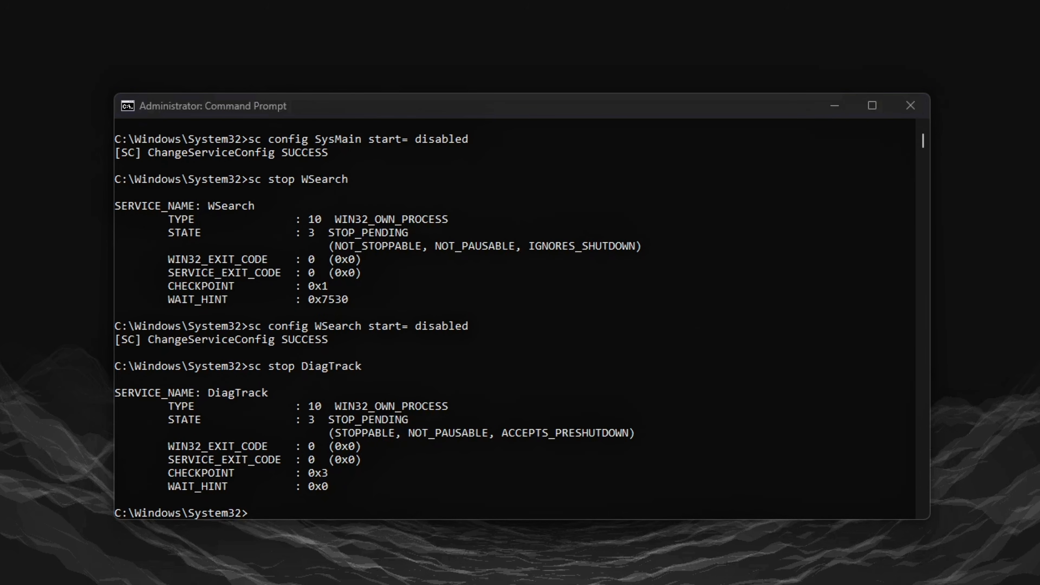
type("sc config DiagTrack start= disabled")
key("Return")
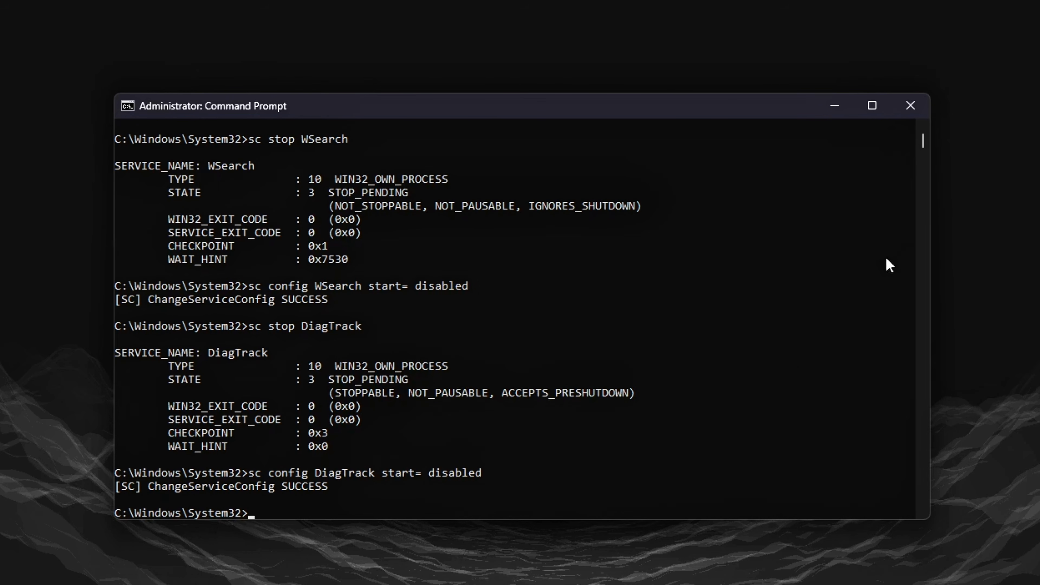
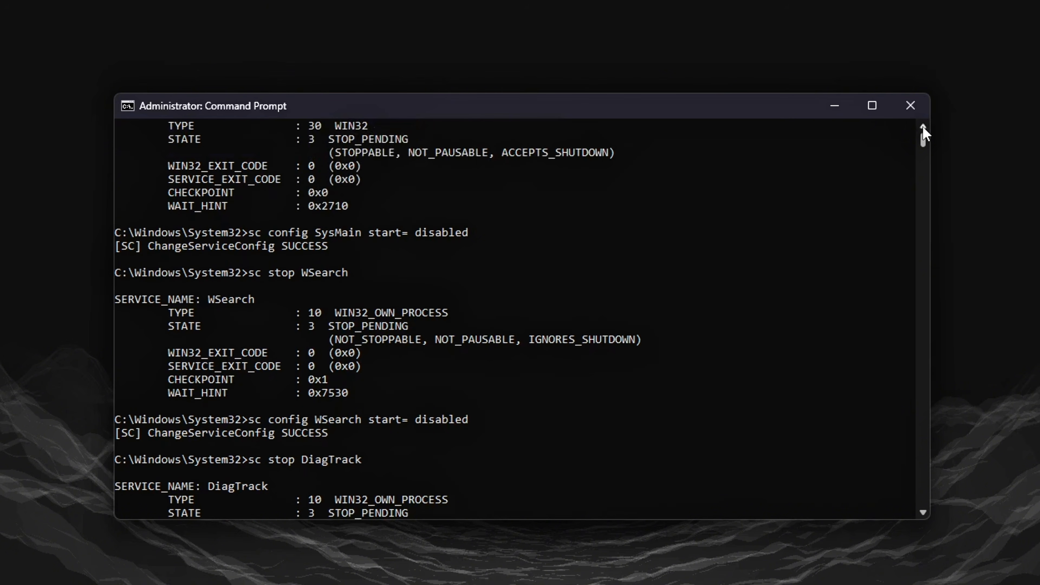
Step: Review the earliest command output and highlight the lines that stop the SysMain and WSearch services
left_click(923, 128)
left_click(923, 128)
left_click(923, 128)
left_click(923, 127)
left_click(923, 128)
left_click(923, 128)
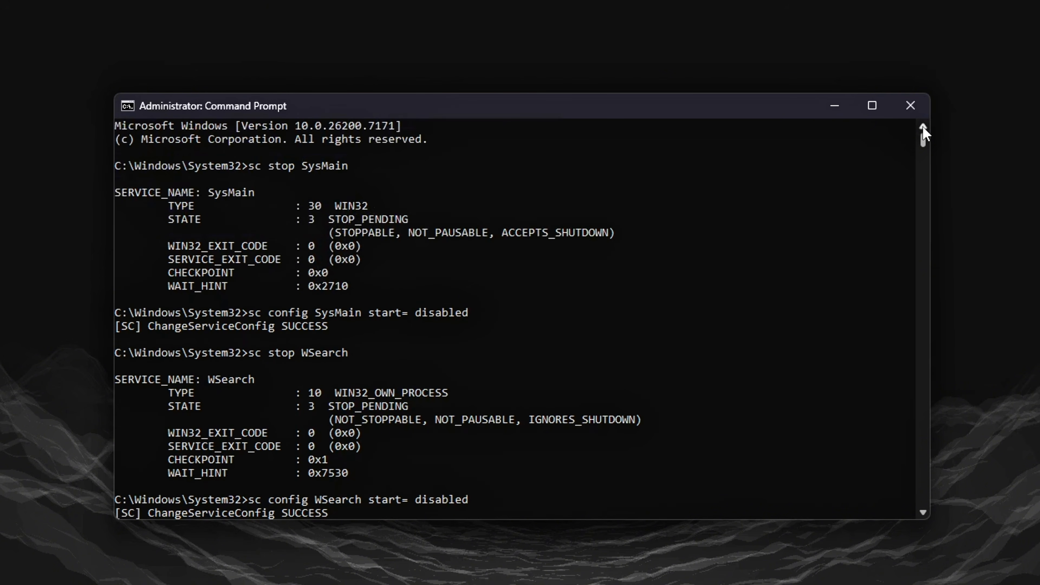
left_click_drag(382, 166, 227, 166)
left_click_drag(381, 353, 175, 352)
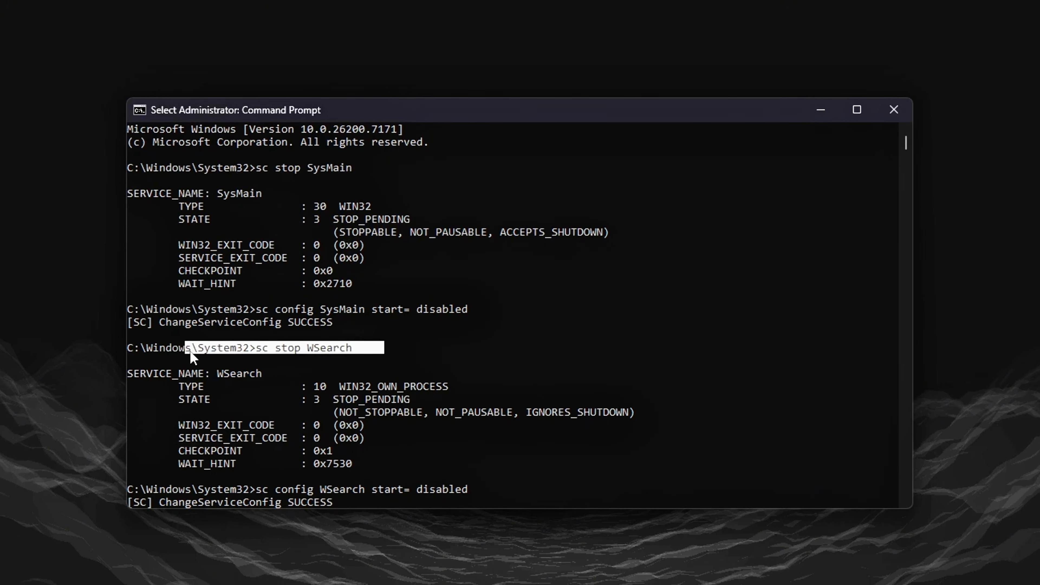
Step: Review the rest of the command output and highlight the line that stops the DiagTrack service
left_click(899, 498)
left_click(899, 498)
left_click(899, 498)
left_click(899, 498)
left_click(900, 497)
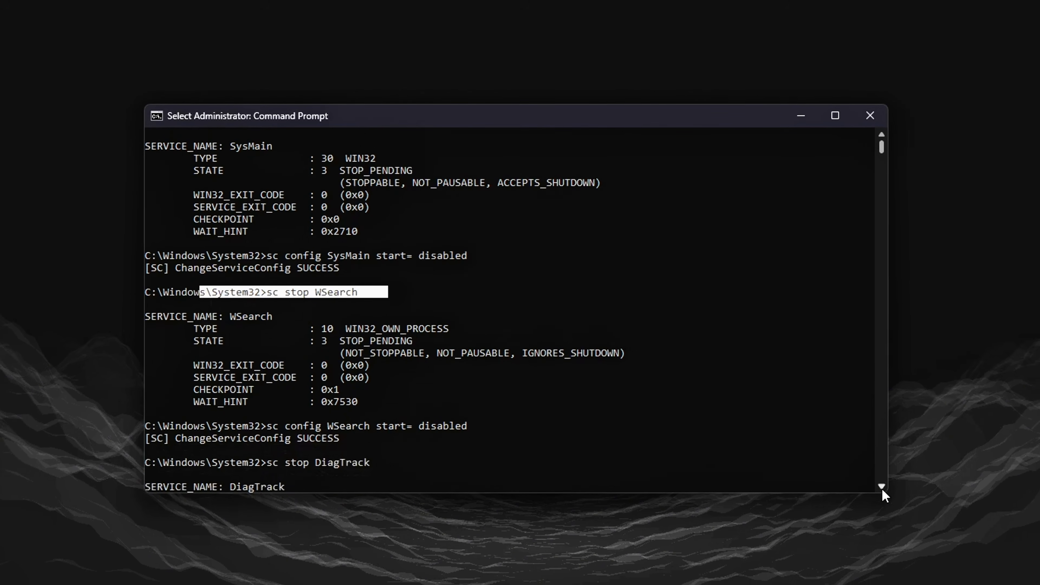
left_click(899, 498)
left_click(899, 498)
left_click(875, 483)
triple_click(351, 412)
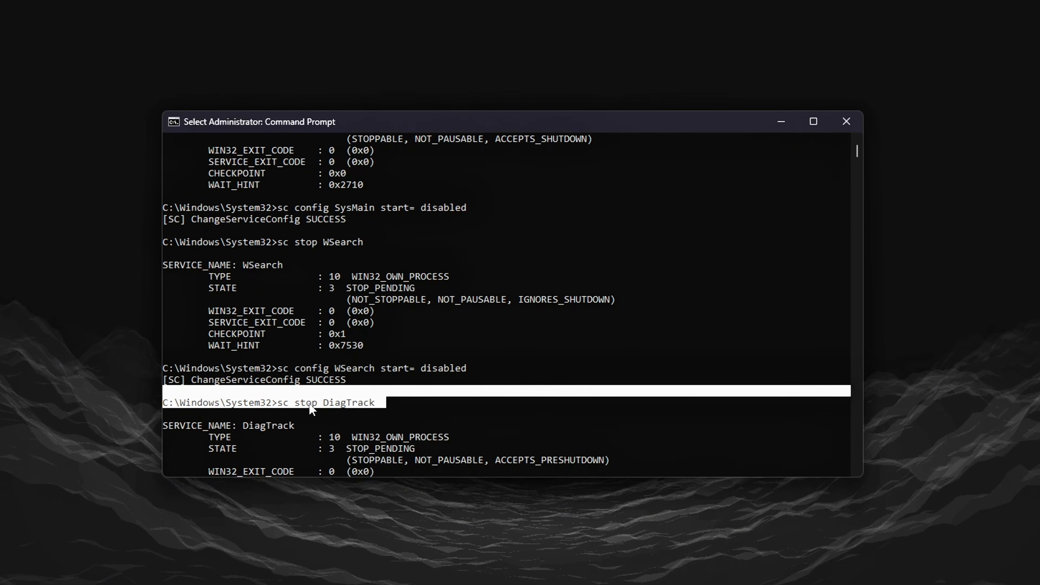
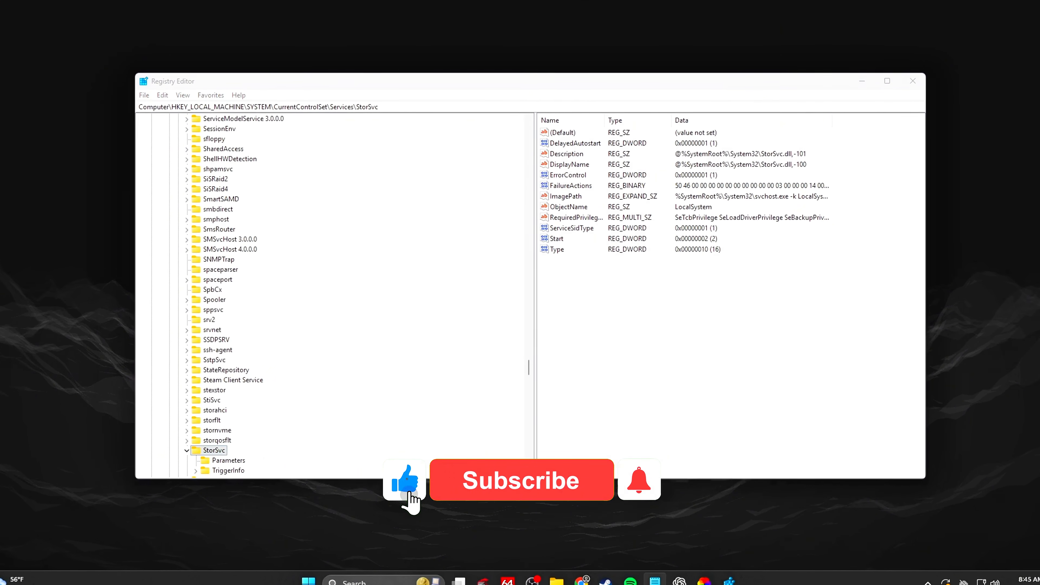
Step: In Registry Editor, go to HKEY_LOCAL_MACHINE\SYSTEM\CurrentControlSet\Control\Session Manager\Memory Management\PrefetchParameters
left_click(664, 104)
key("ctrl+a")
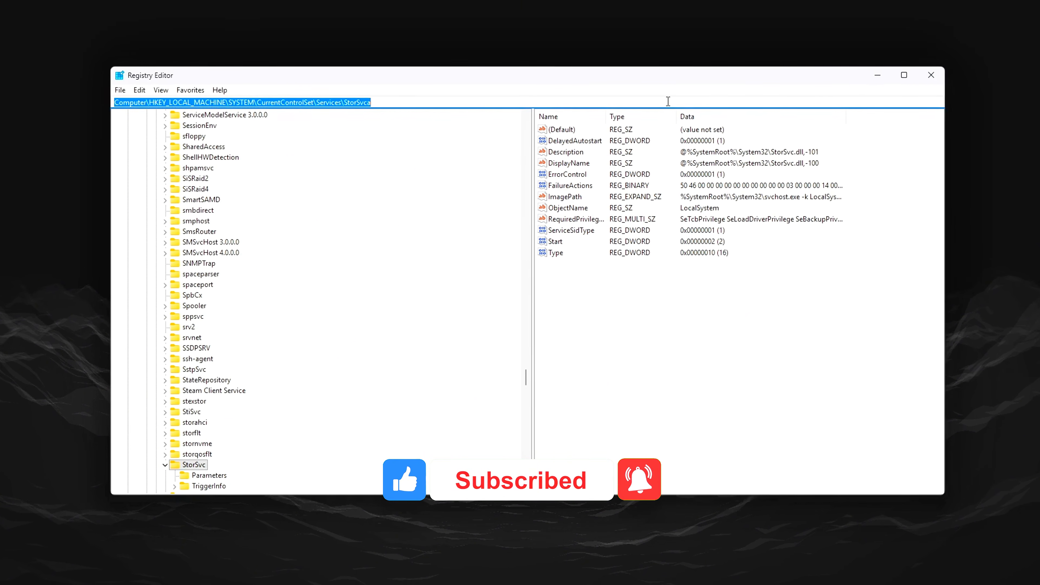
key("BackSpace")
right_click(666, 102)
left_click(698, 152)
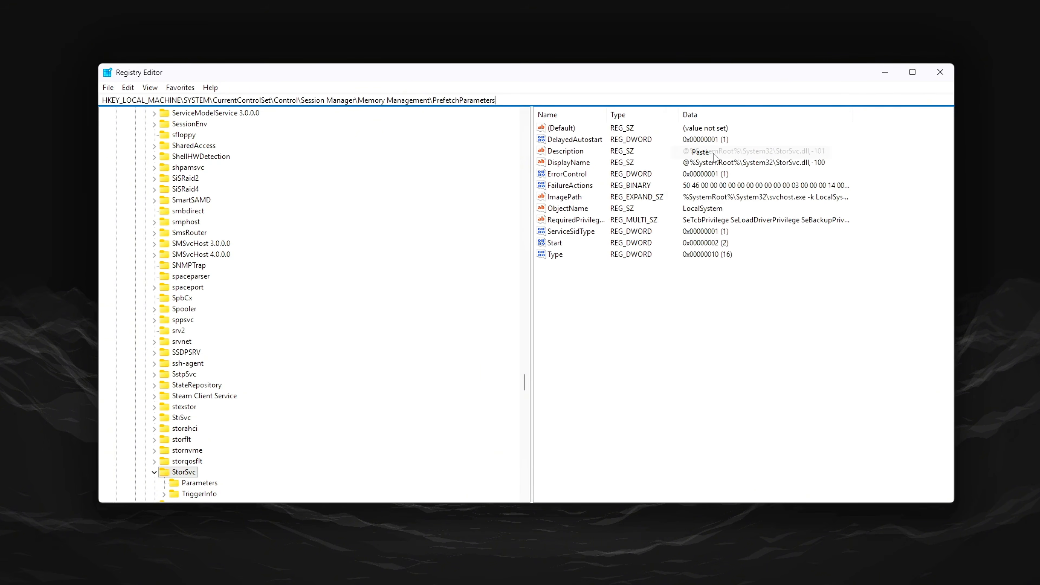
key("Return")
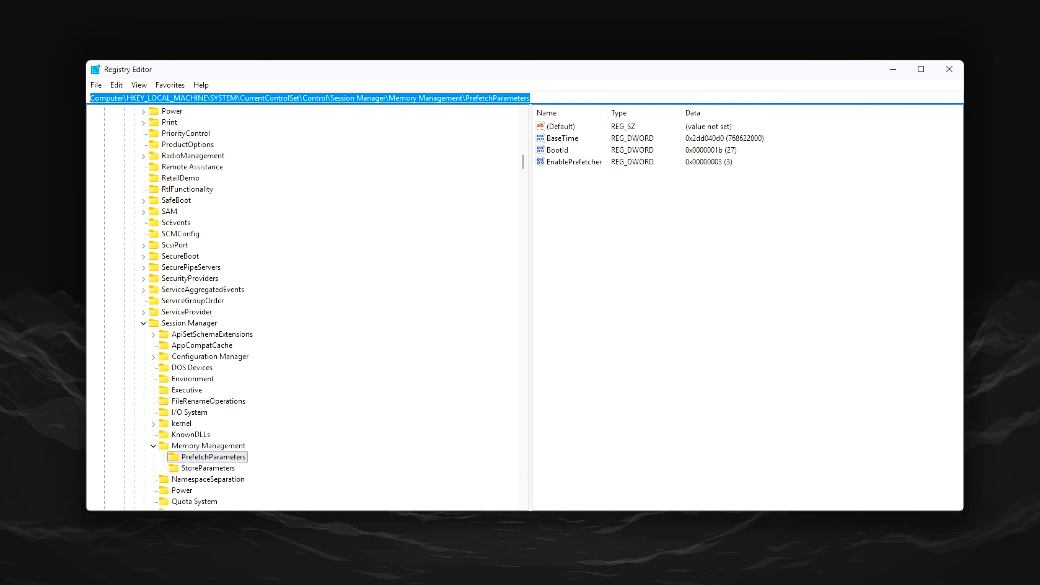
left_click(673, 337)
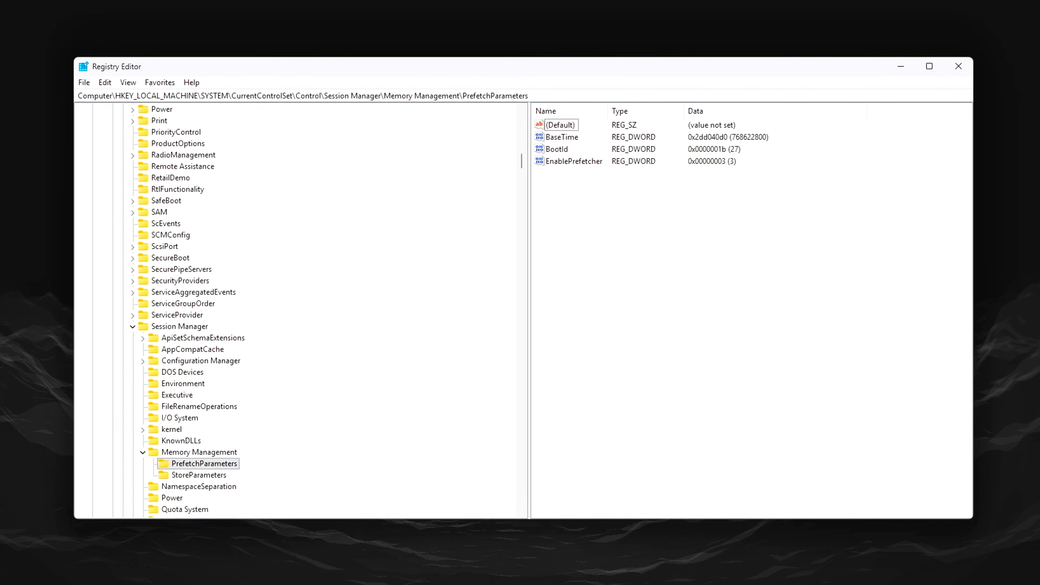
Step: Open the EnablePrefetcher value of the PrefetchParameters key for editing
right_click(672, 284)
mouse_move(708, 292)
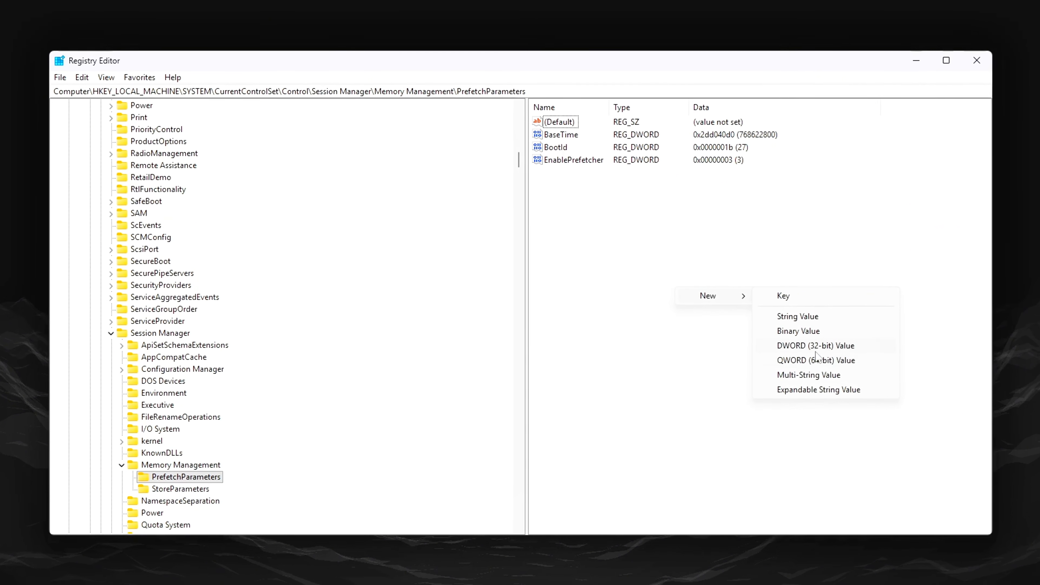
double_click(573, 160)
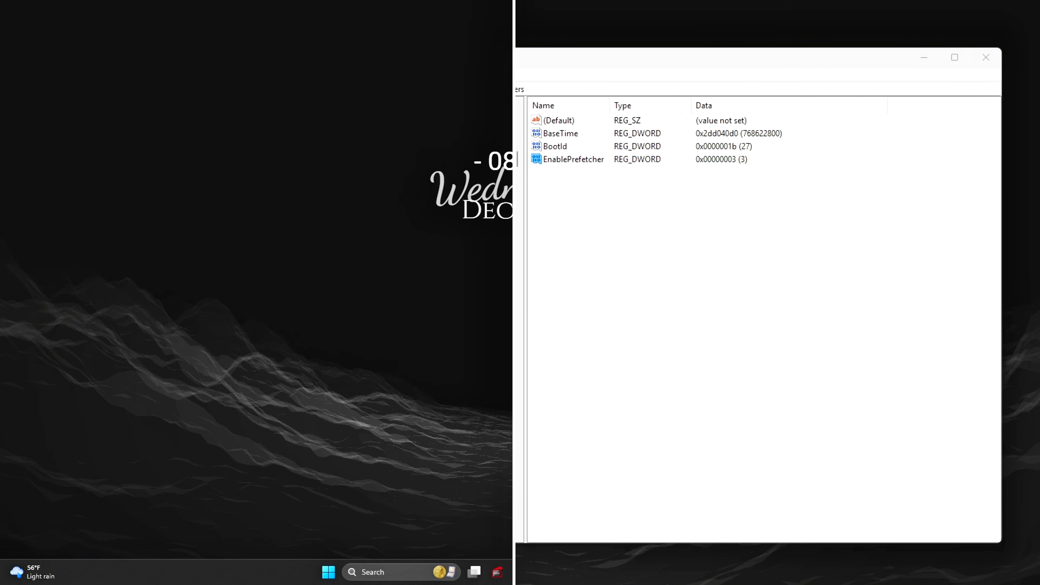
Step: Launch regedit and go to HKEY_LOCAL_MACHINE\SYSTEM\CurrentControlSet\Control\Session Manager\Memory Management\PrefetchParameters
key("super+r")
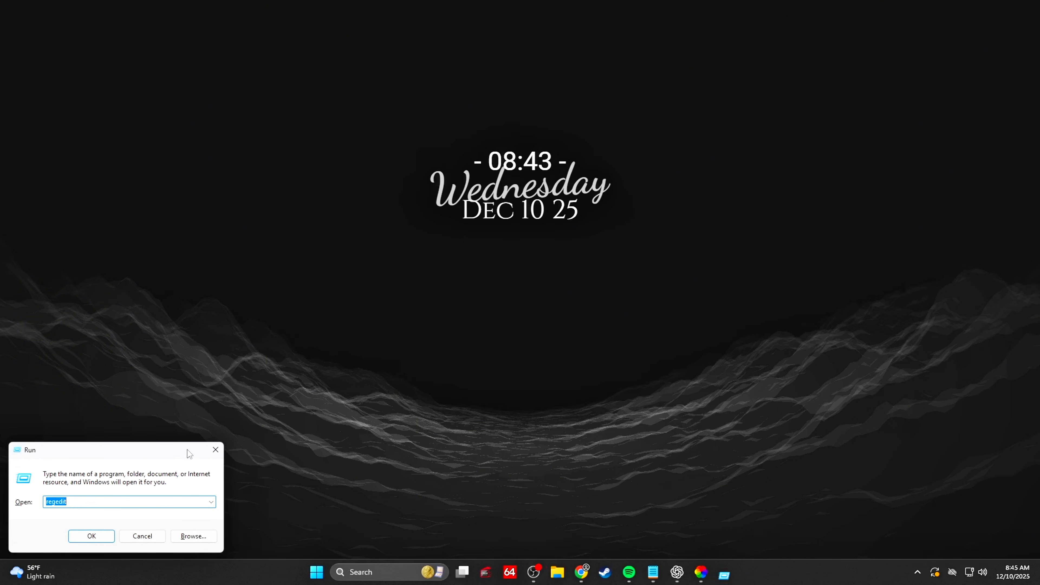
left_click_drag(125, 448, 528, 251)
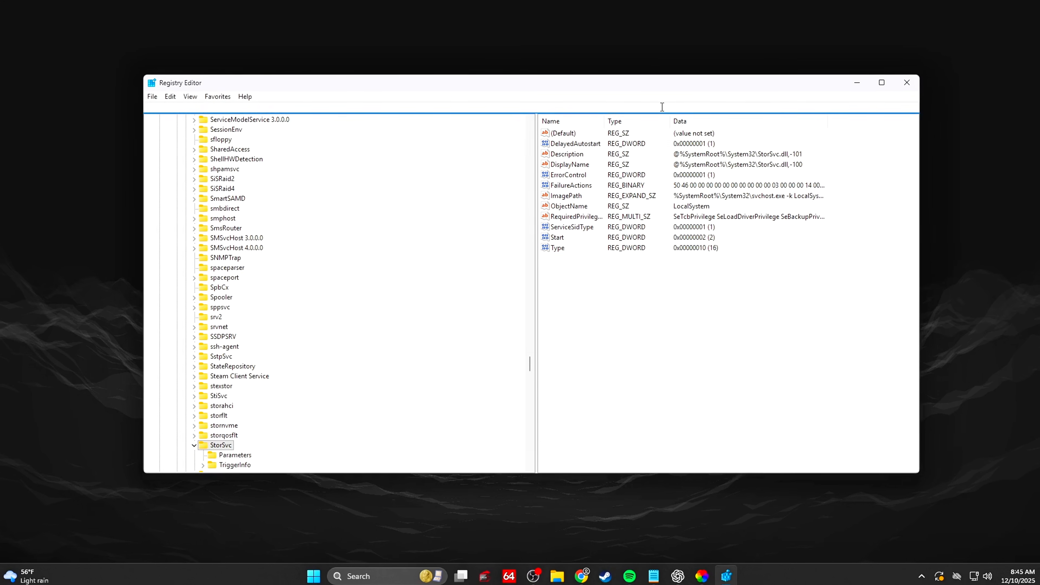
right_click(660, 108)
left_click(698, 160)
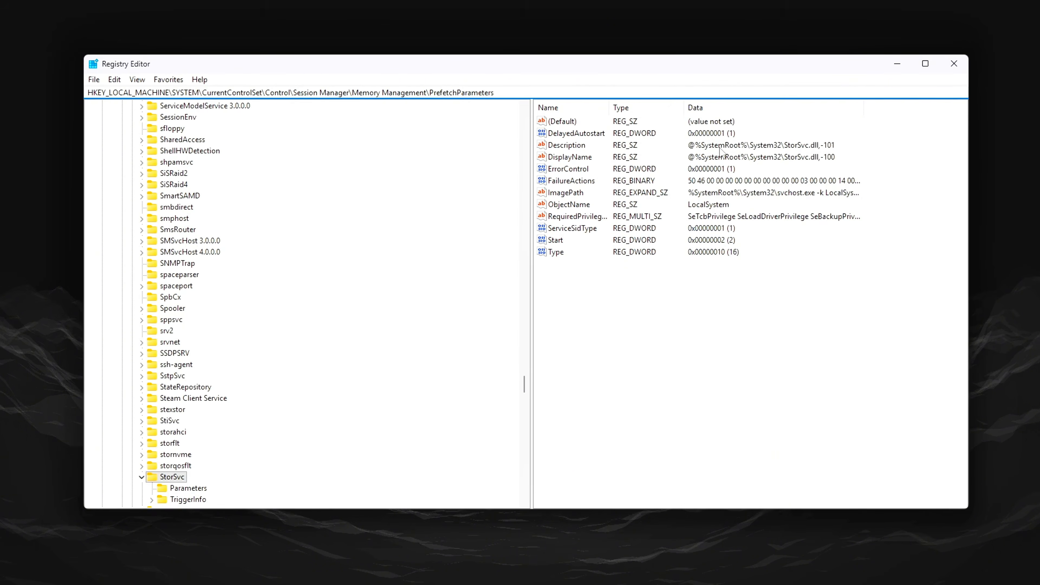
key("Return")
left_click(687, 342)
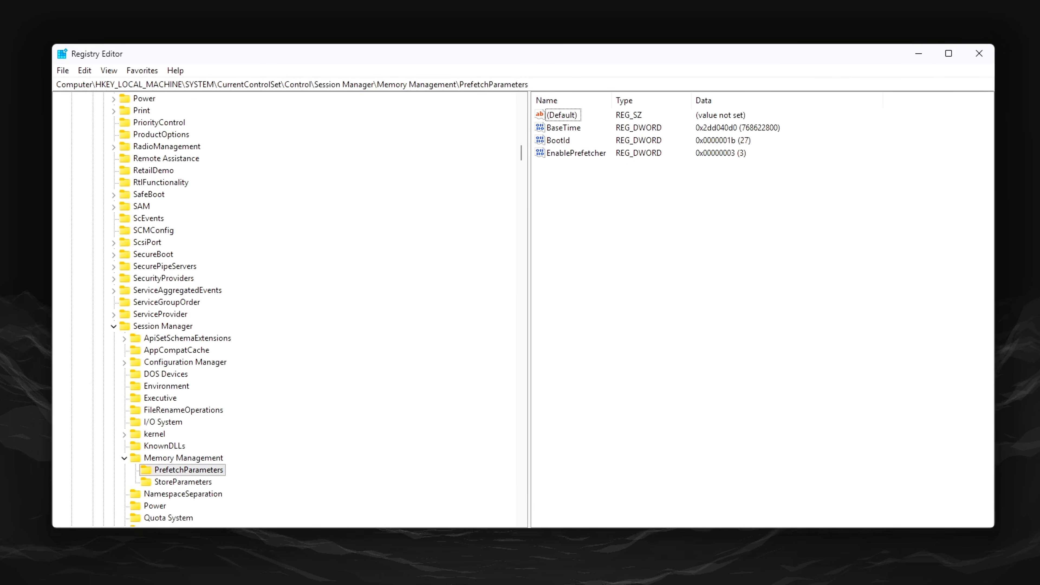
Step: Set the EnablePrefetcher value data to 0 in hexadecimal
double_click(581, 152)
left_click_drag(225, 113, 742, 256)
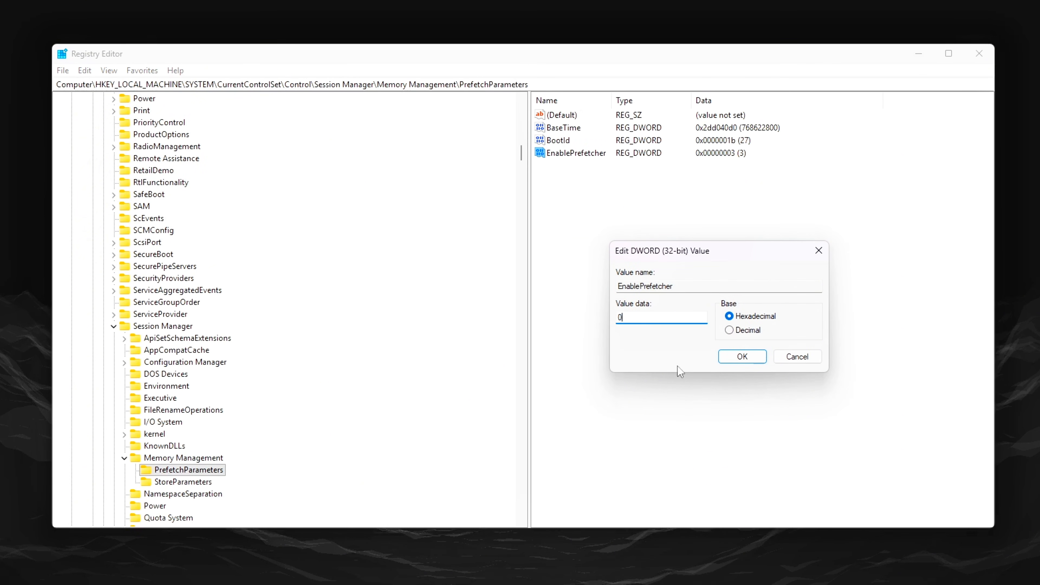
left_click(750, 363)
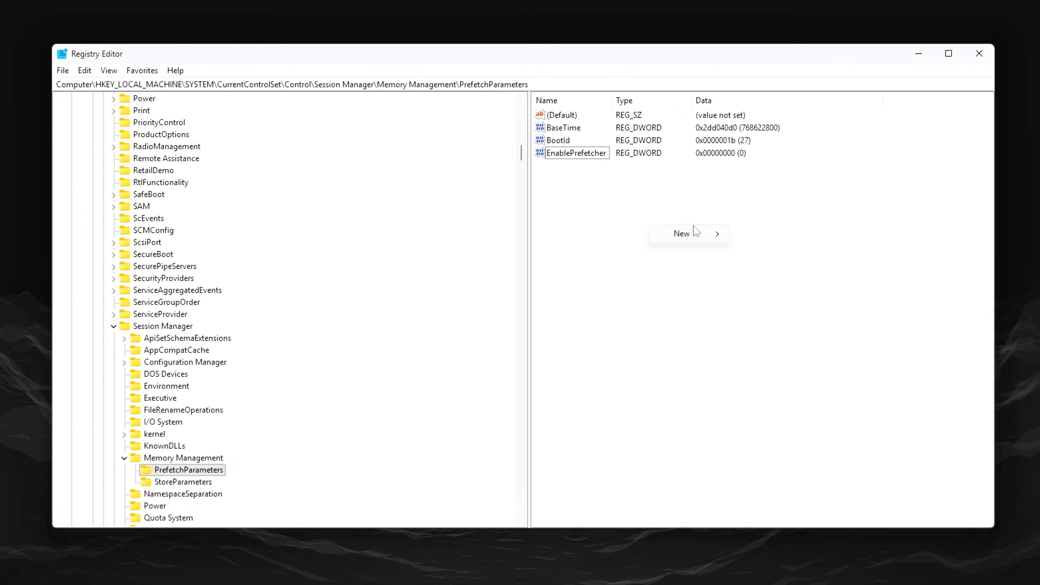
Step: Create a DWORD (32-bit) value named EnableSuperfetch in the PrefetchParameters key with hexadecimal value data 0
left_click(789, 284)
right_click(589, 168)
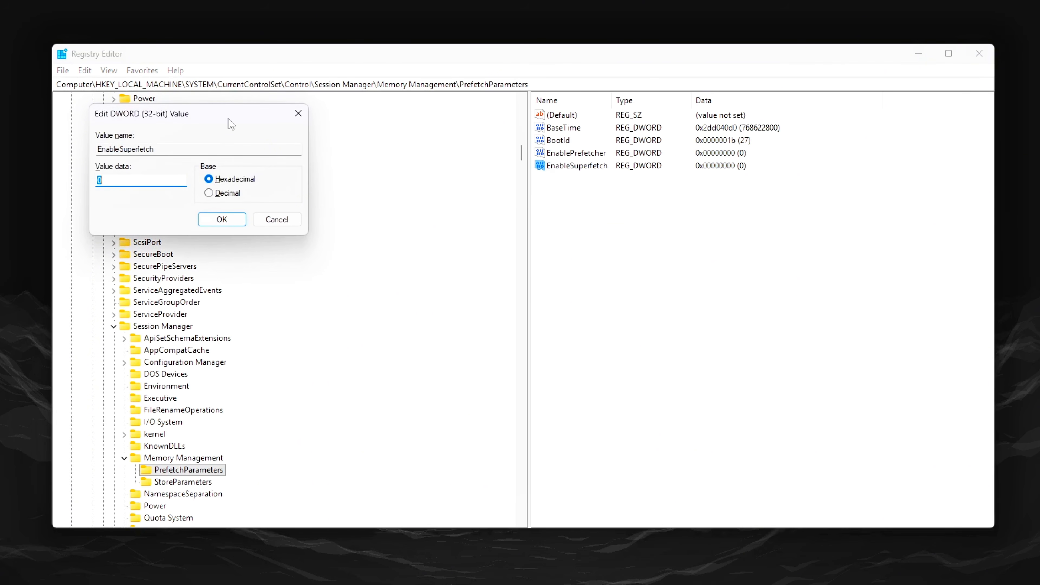
left_click_drag(228, 119, 716, 234)
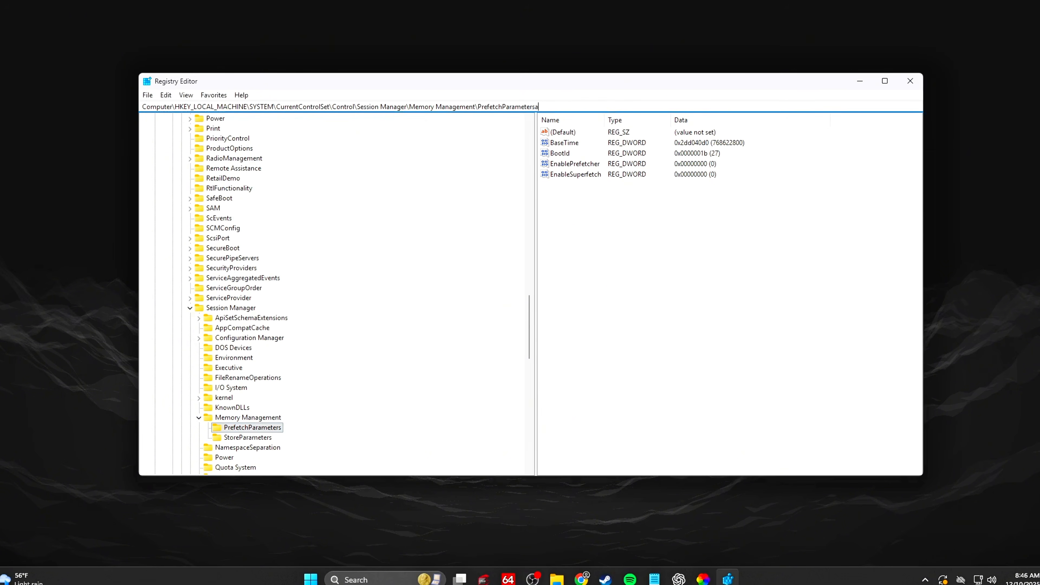
Step: Go to the registry key HKEY_LOCAL_MACHINE\SYSTEM\CurrentControlSet\Services\storahci\Parameters\Device
left_click(591, 105)
type("aaa")
key("ctrl+a")
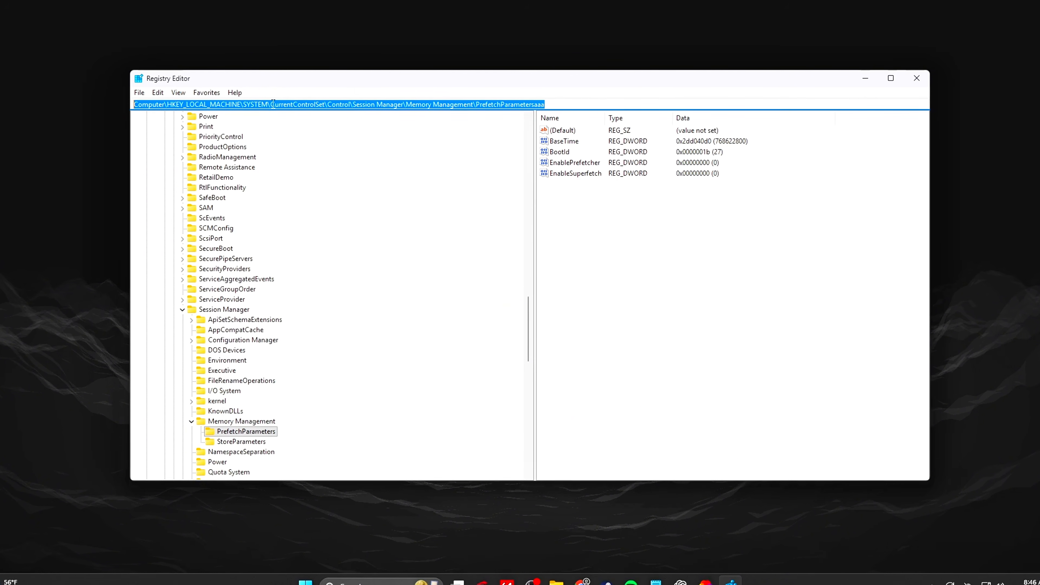
right_click(276, 105)
left_click(298, 152)
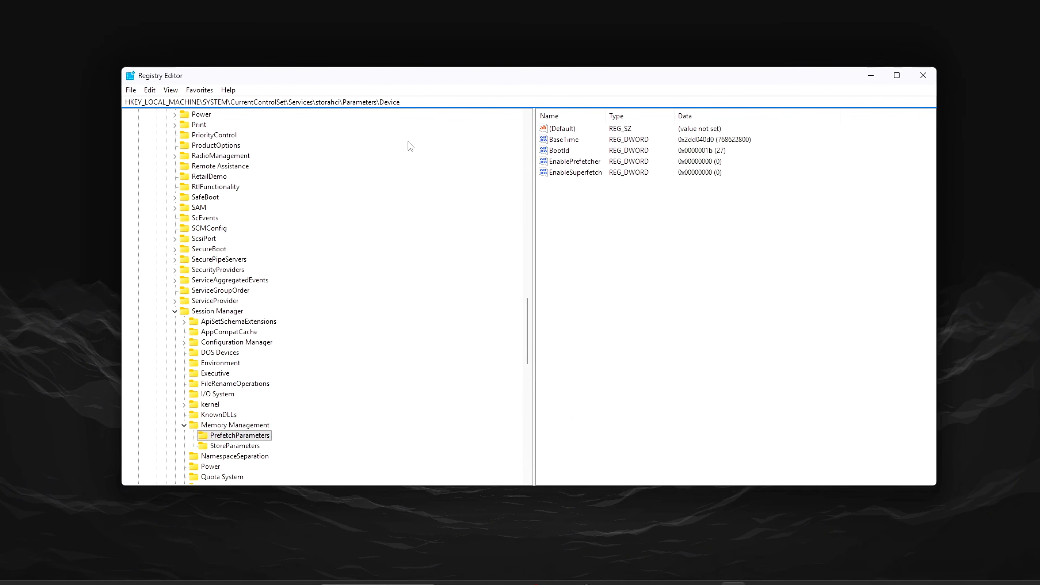
key("Return")
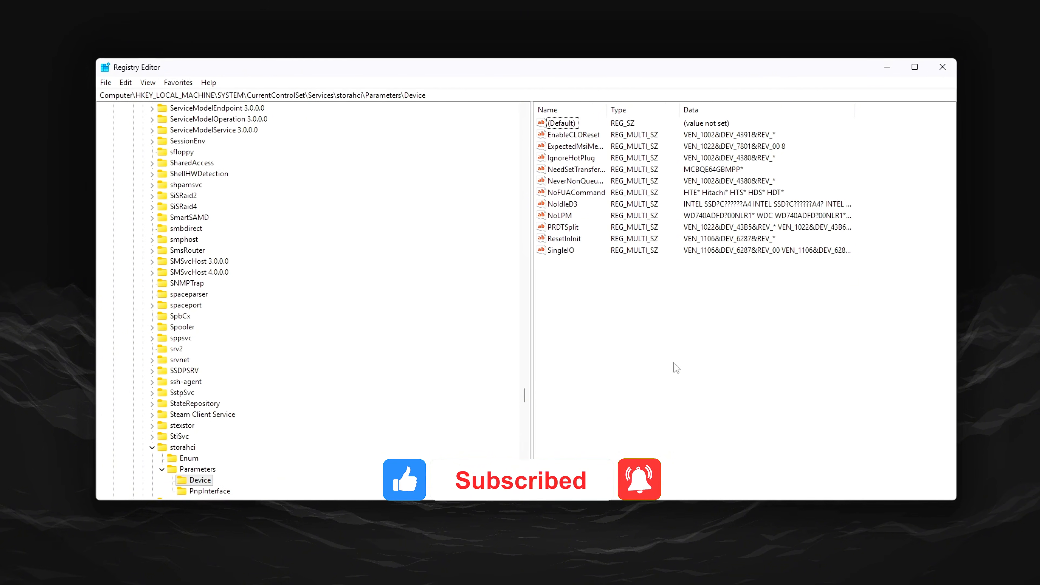
Step: Create a DWORD (32-bit) value named InterruptCoalescing in the storahci Device key
mouse_move(647, 333)
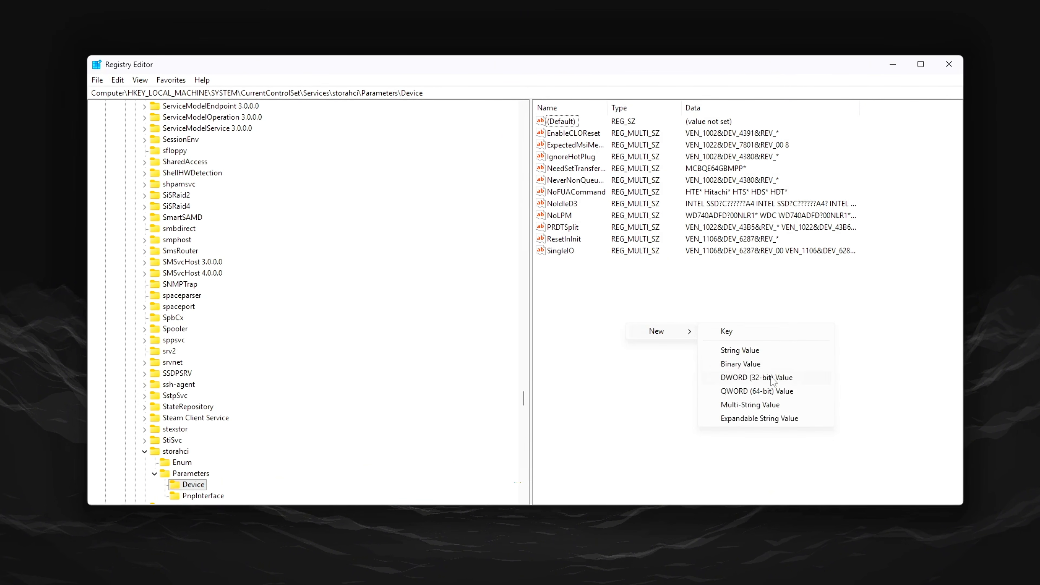
left_click(794, 381)
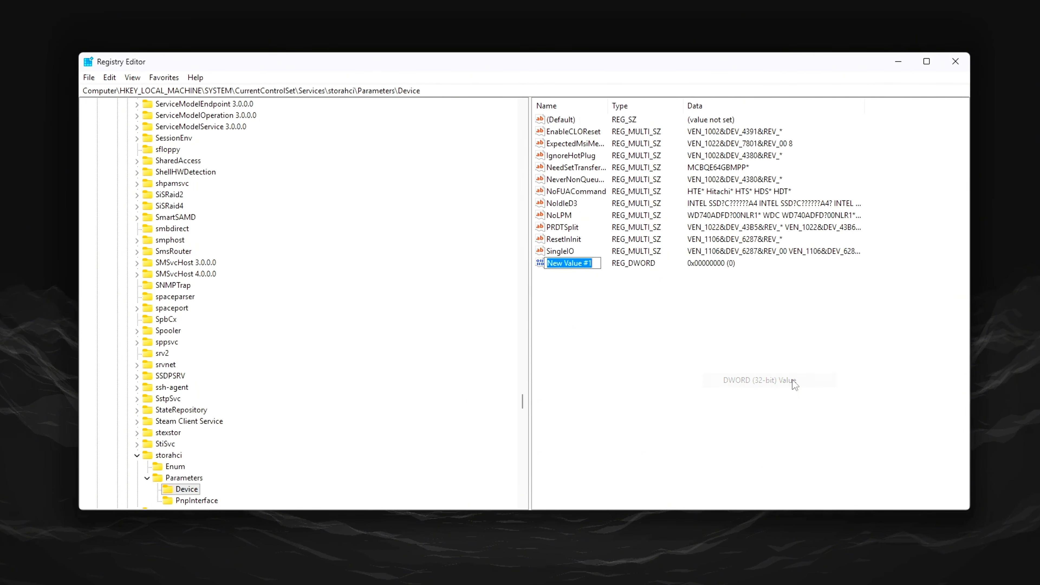
right_click(582, 267)
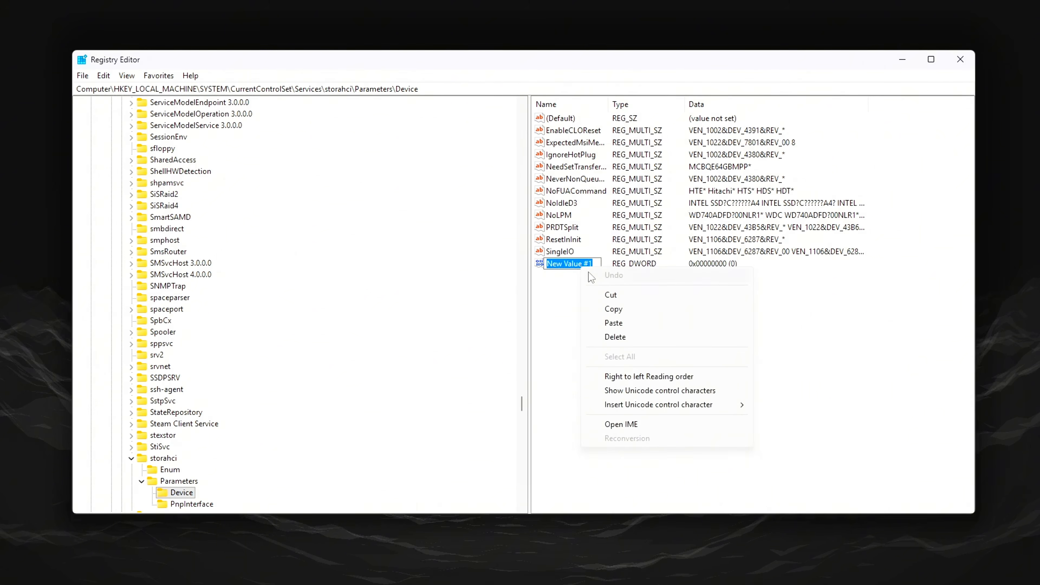
left_click(625, 323)
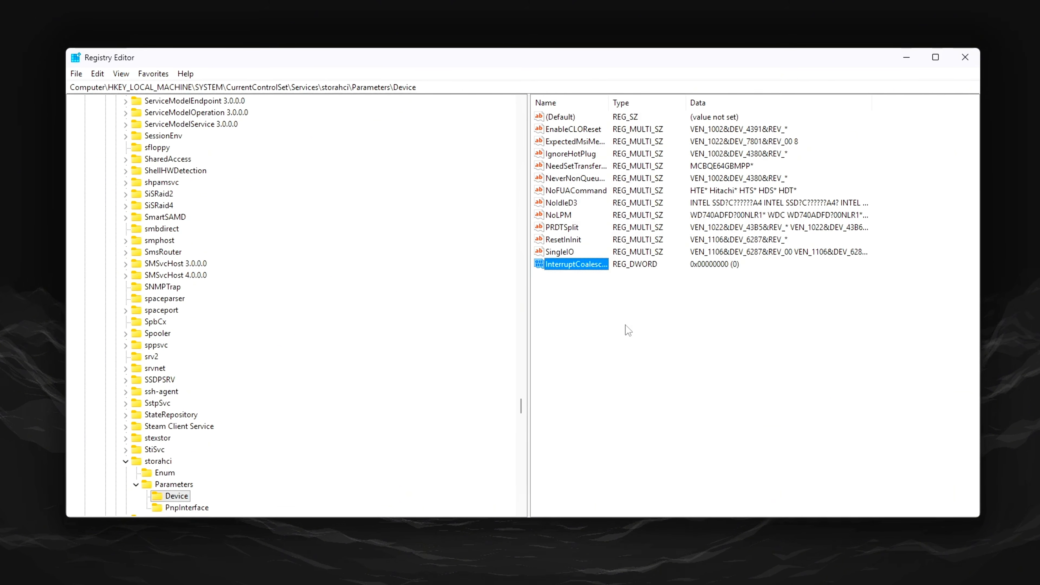
Step: Set the InterruptCoalescing value data to 1 in hexadecimal
key("Return")
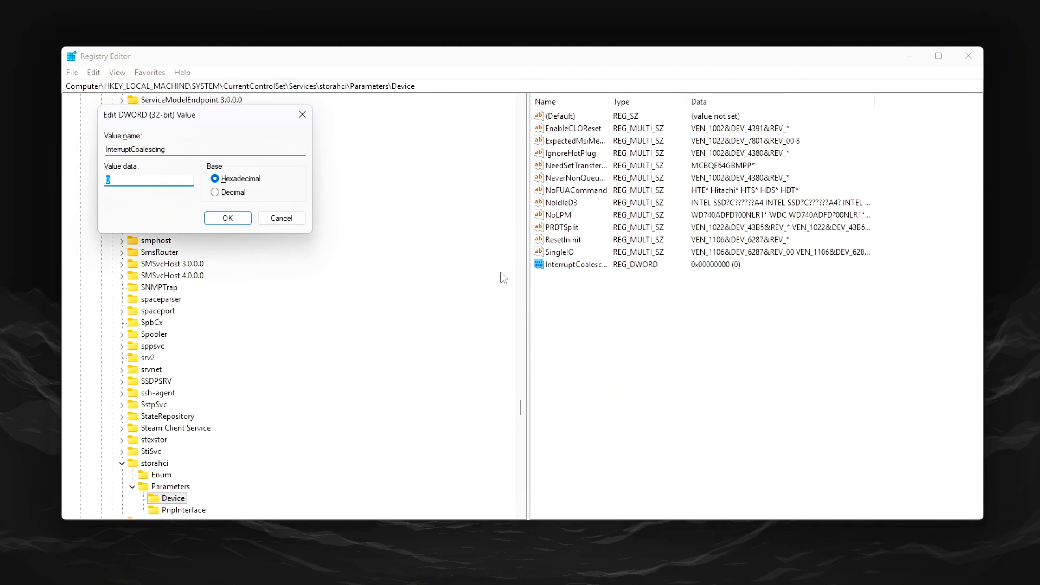
left_click_drag(182, 119, 708, 330)
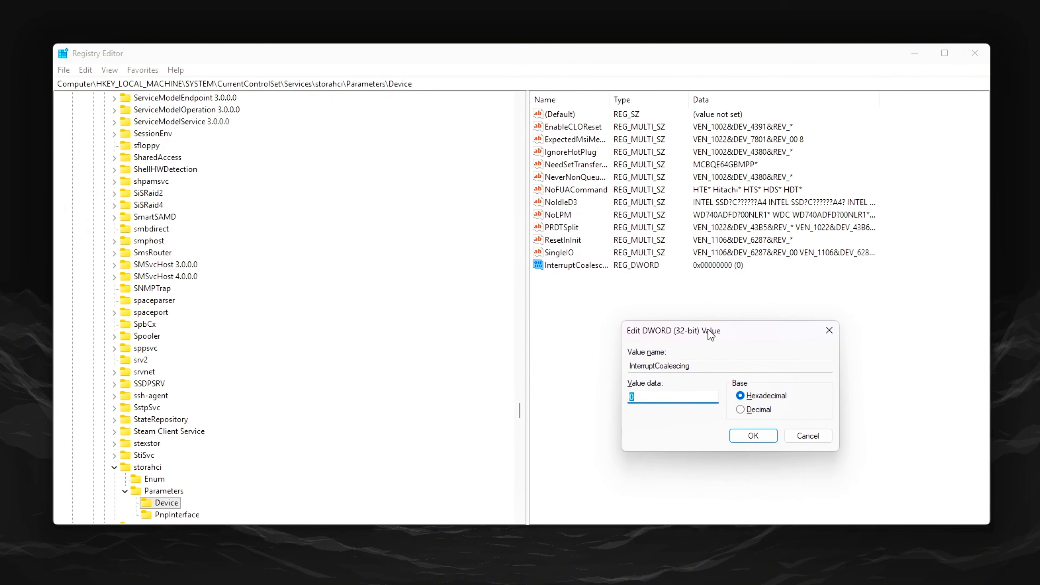
type("1")
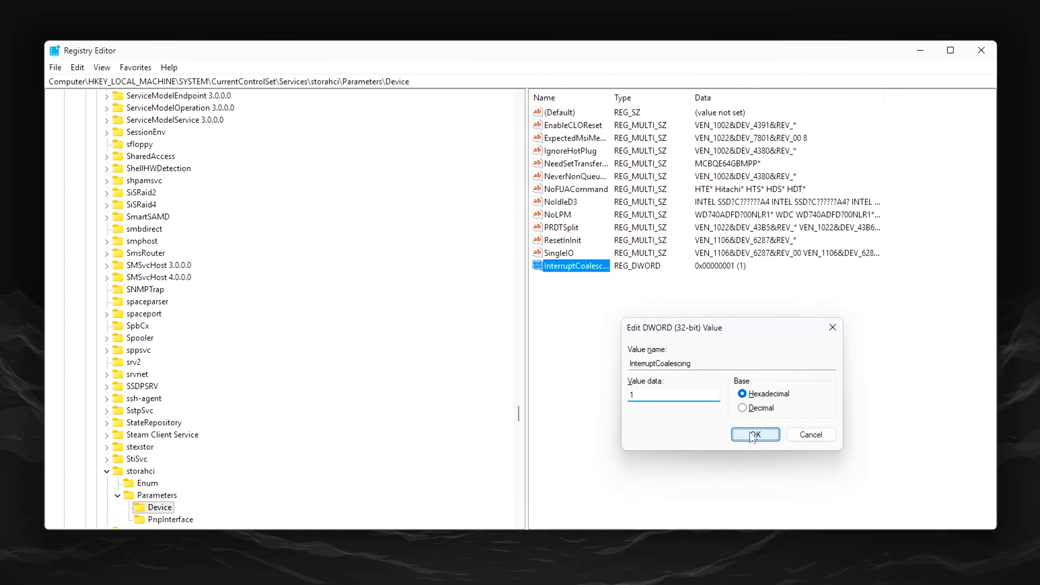
left_click(754, 432)
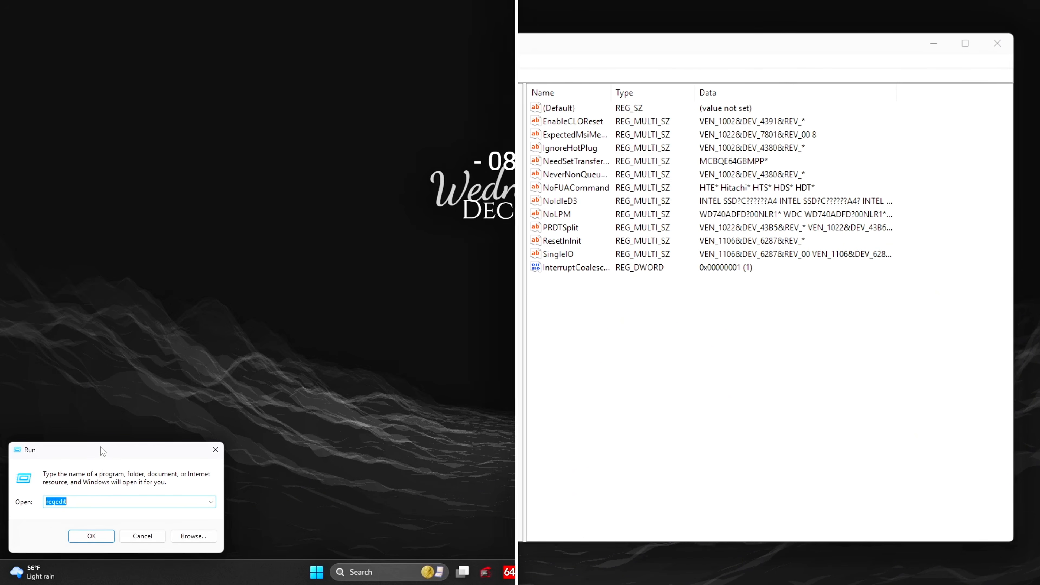
Step: Launch regedit and go to HKEY_LOCAL_MACHINE\SYSTEM\CurrentControlSet\Services\storahci\Parameters\Device
left_click_drag(105, 449, 522, 246)
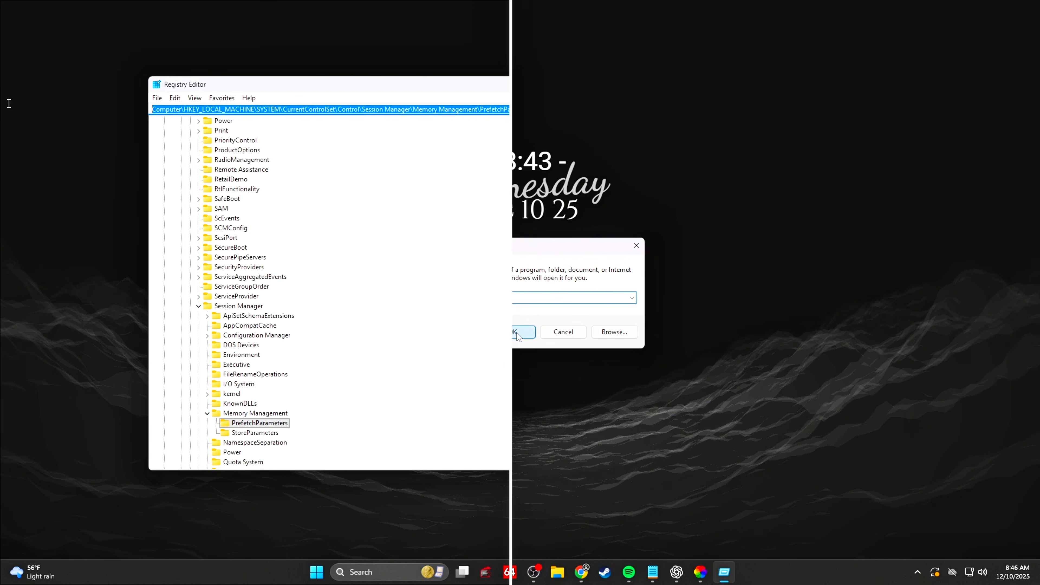
right_click(286, 109)
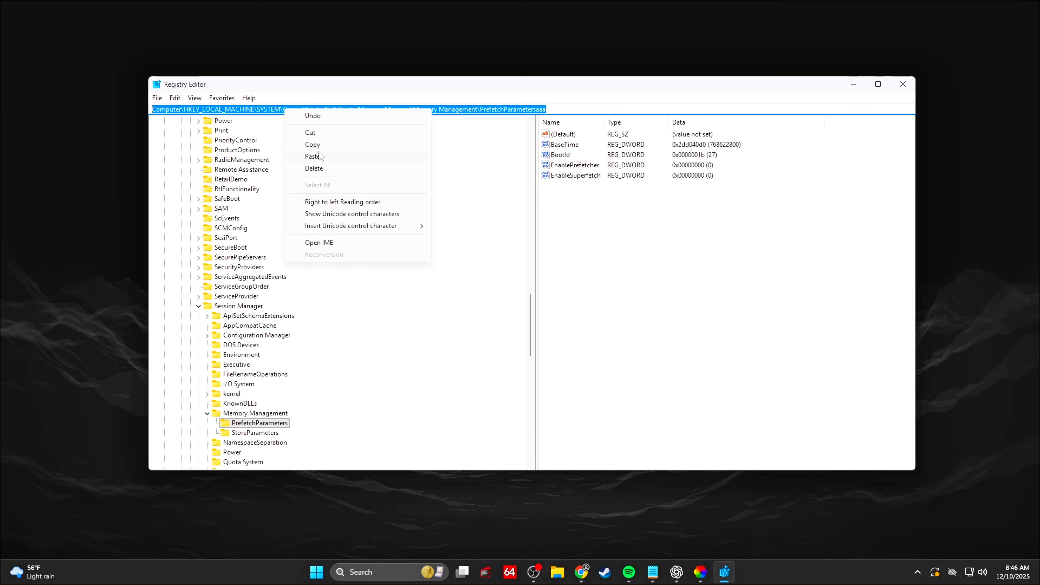
left_click(314, 156)
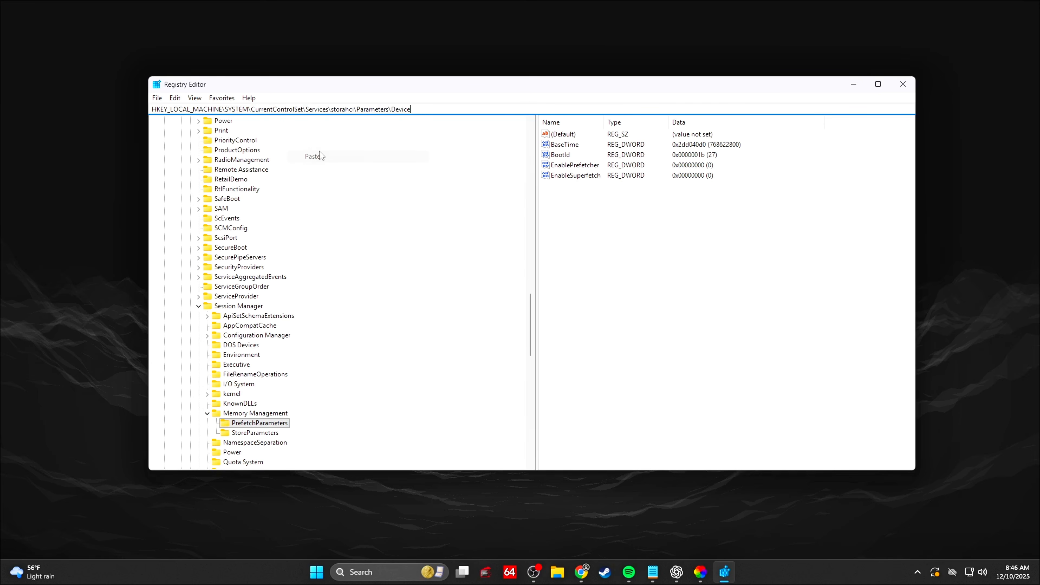
key("Return")
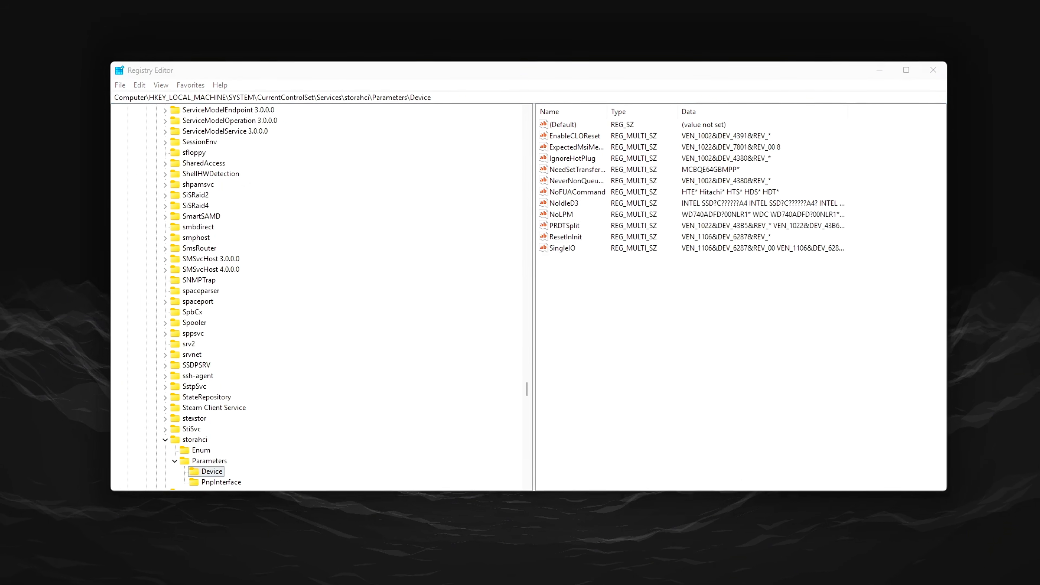
Step: Add a new DWORD (32-bit) value to the storahci Device key and name it InterruptCoalescing
left_click(669, 394)
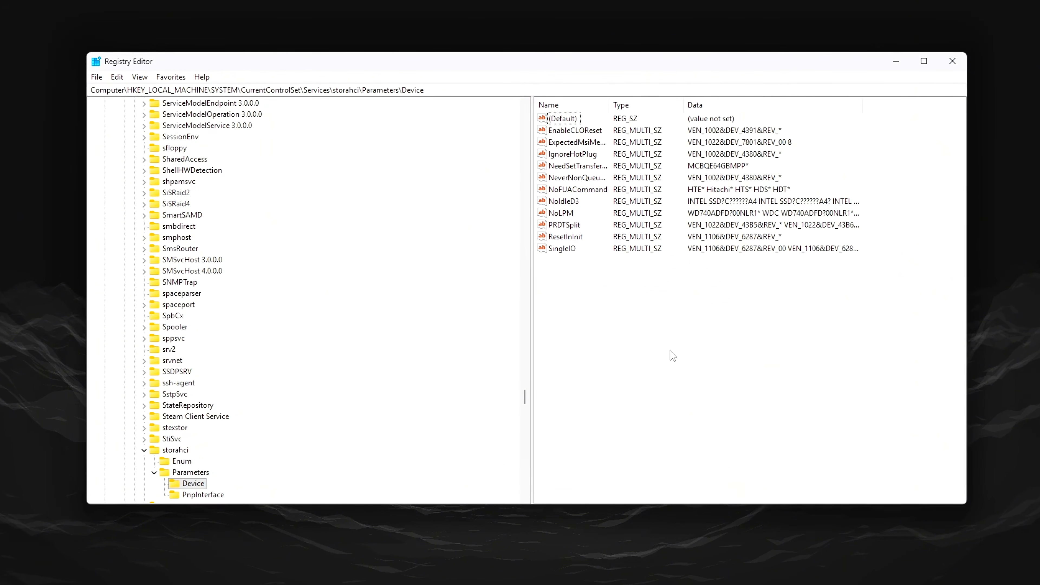
right_click(629, 323)
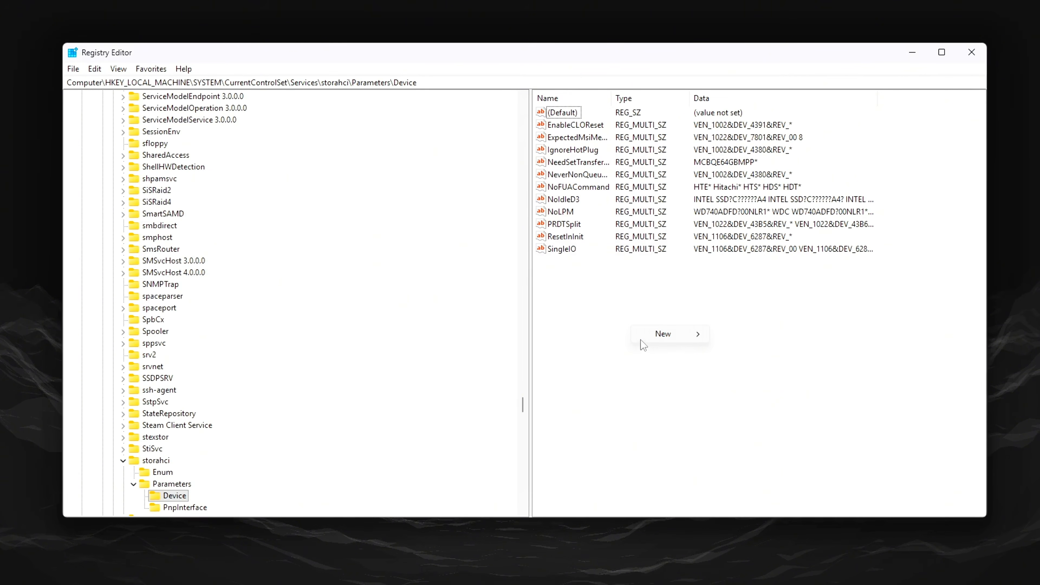
mouse_move(636, 334)
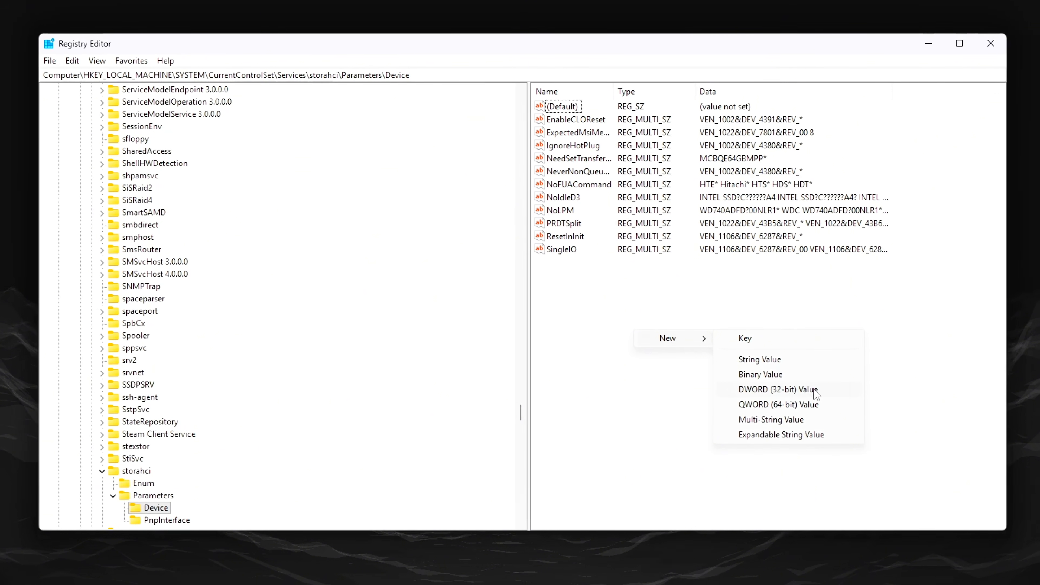
left_click(800, 384)
right_click(586, 266)
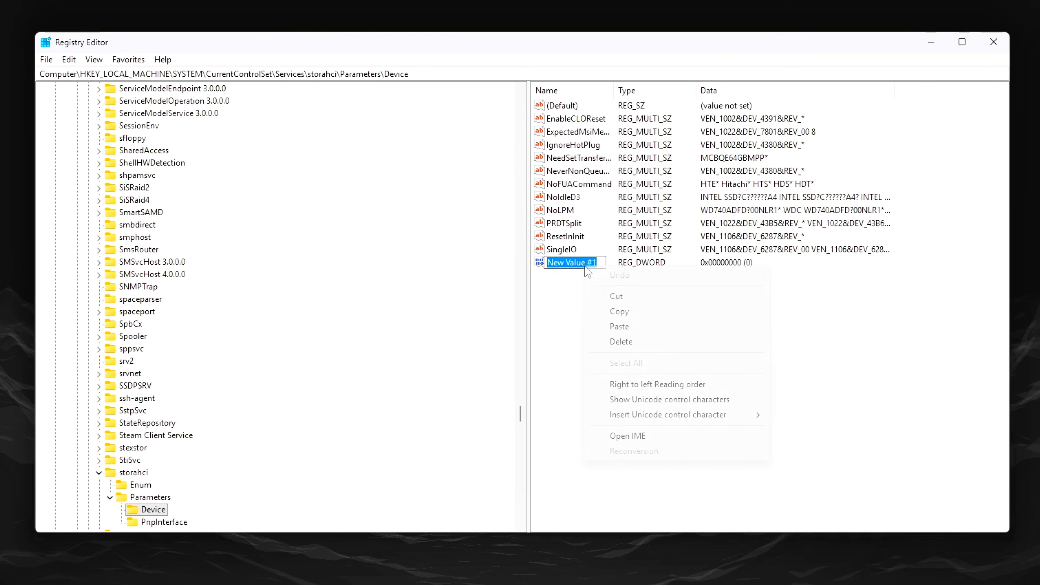
left_click(633, 330)
Step: Open the InterruptCoalescing value and set its data to hexadecimal 1
key("Return")
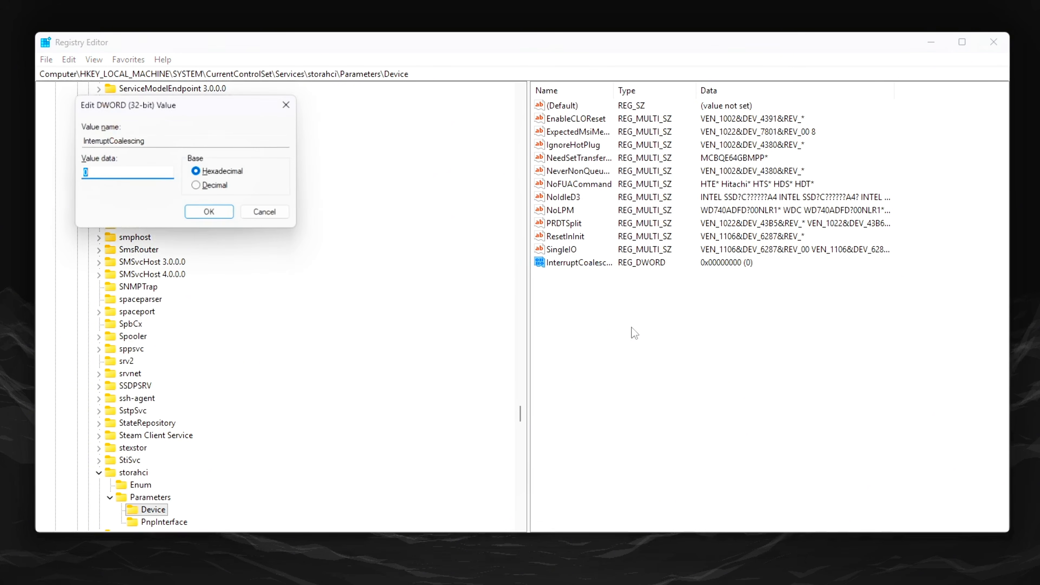
left_click_drag(159, 108, 708, 330)
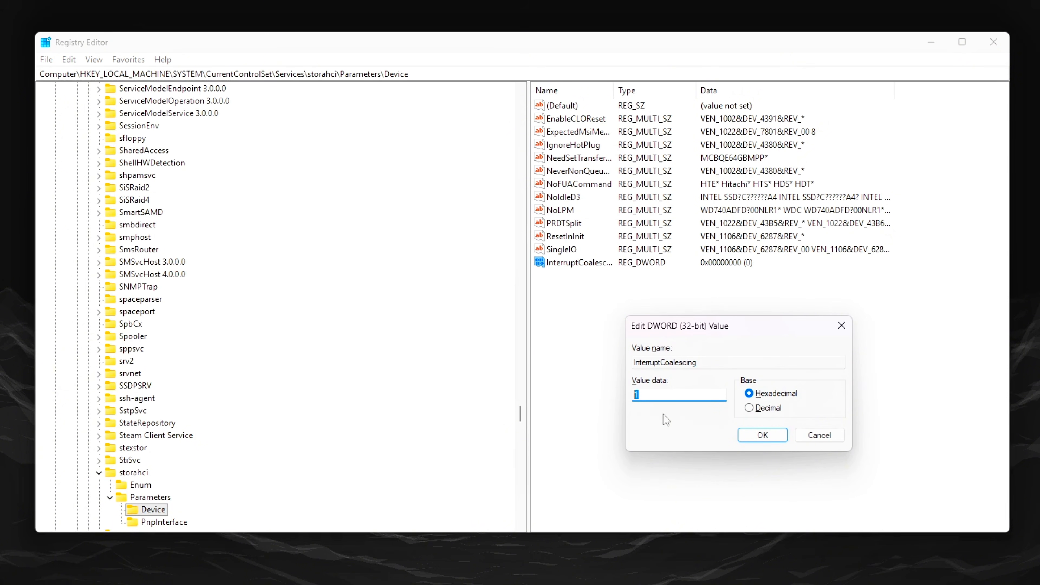
left_click(759, 436)
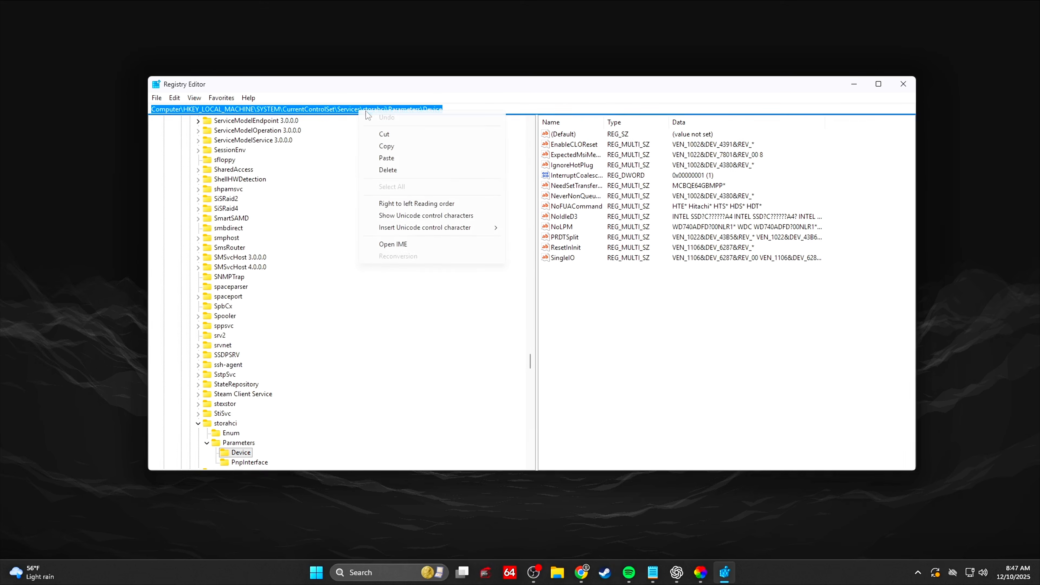
Step: Go to the registry key HKEY_LOCAL_MACHINE\SOFTWARE\Microsoft\Windows NT\CurrentVersion\Schedule\Maintenance
left_click(404, 158)
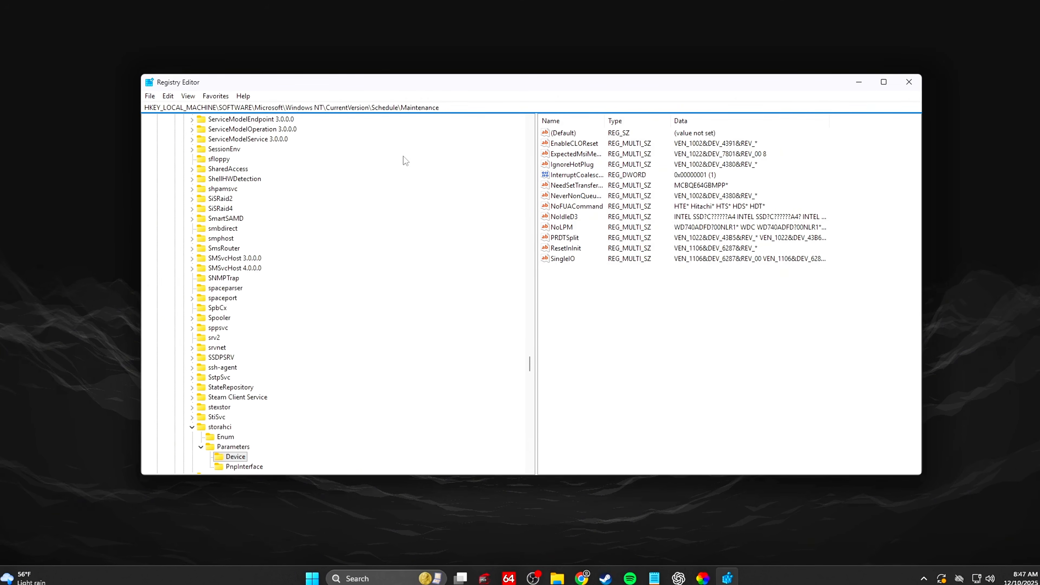
key("Return")
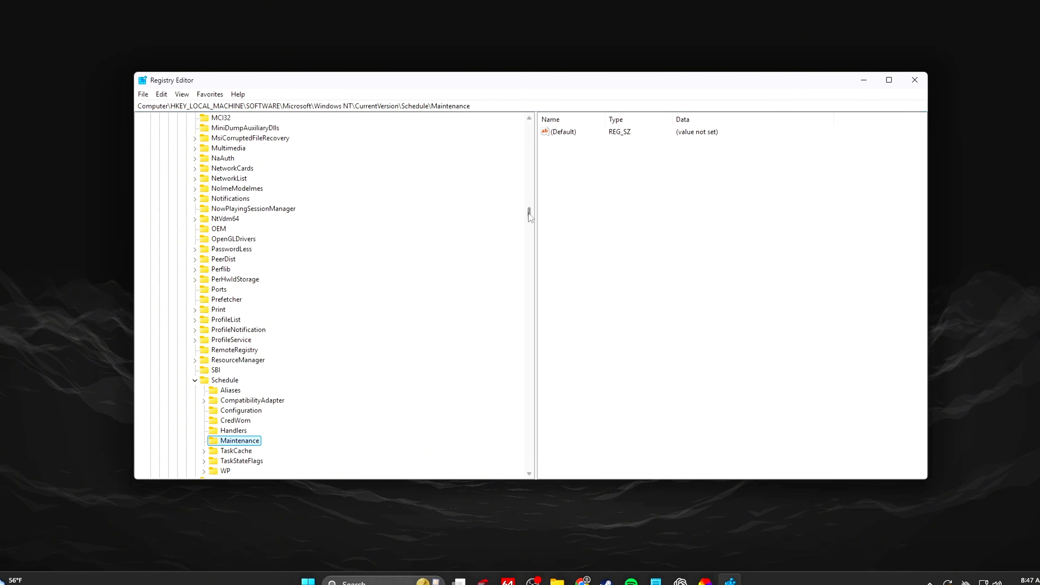
left_click_drag(529, 210, 530, 215)
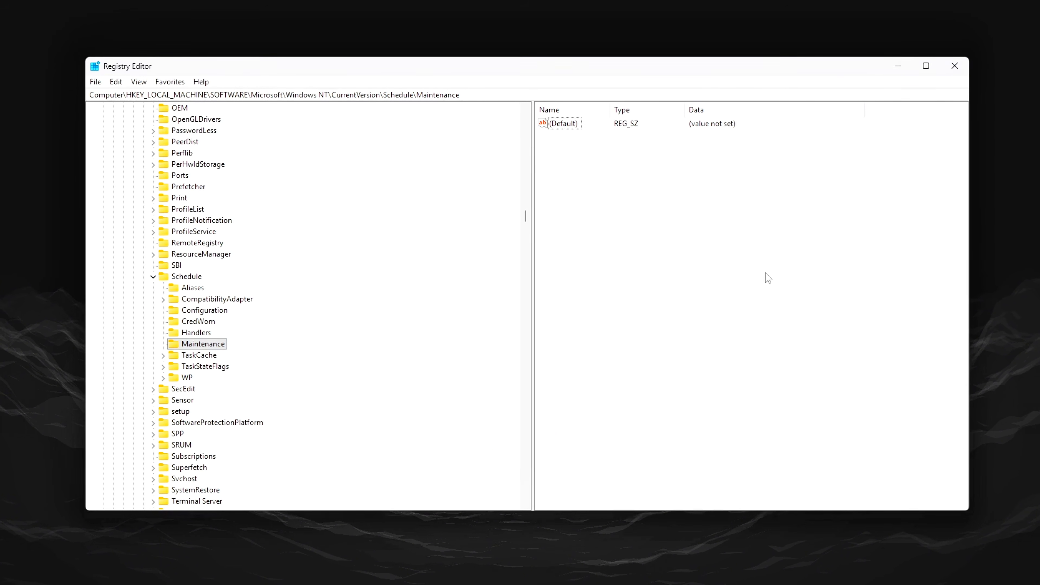
Step: Create a DWORD (32-bit) value named MaintenanceDisabled in the Maintenance key
right_click(731, 272)
mouse_move(757, 282)
left_click(866, 327)
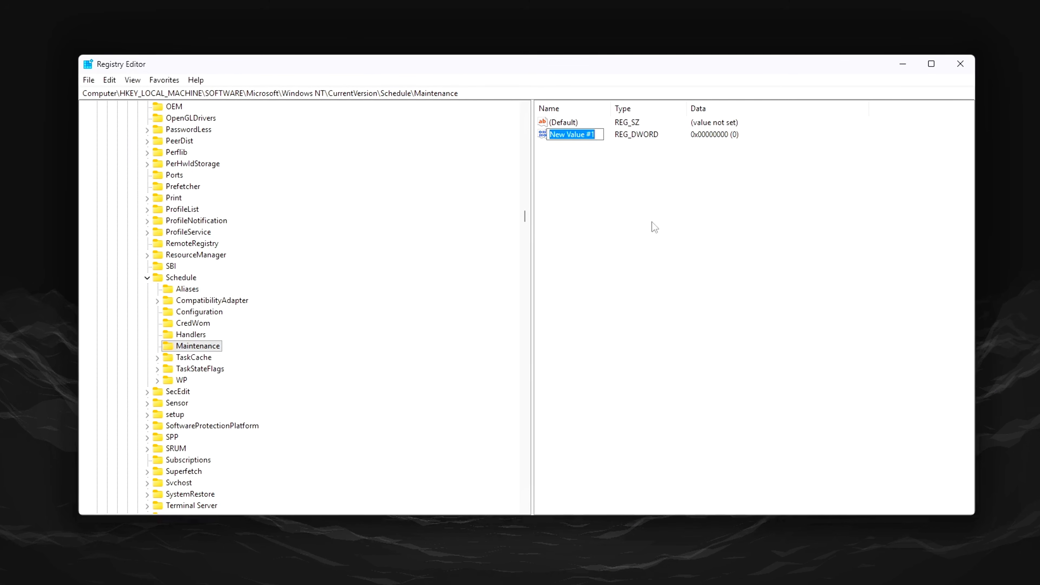
right_click(572, 134)
left_click(604, 185)
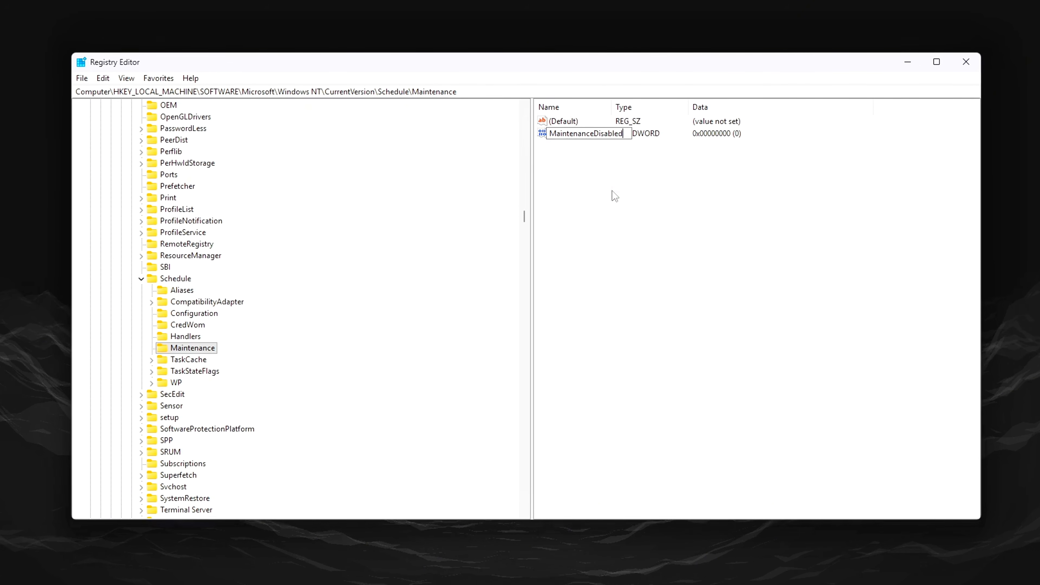
key("Return")
Step: Set the MaintenanceDisabled value data to 1 in hexadecimal
key("Return")
type("1")
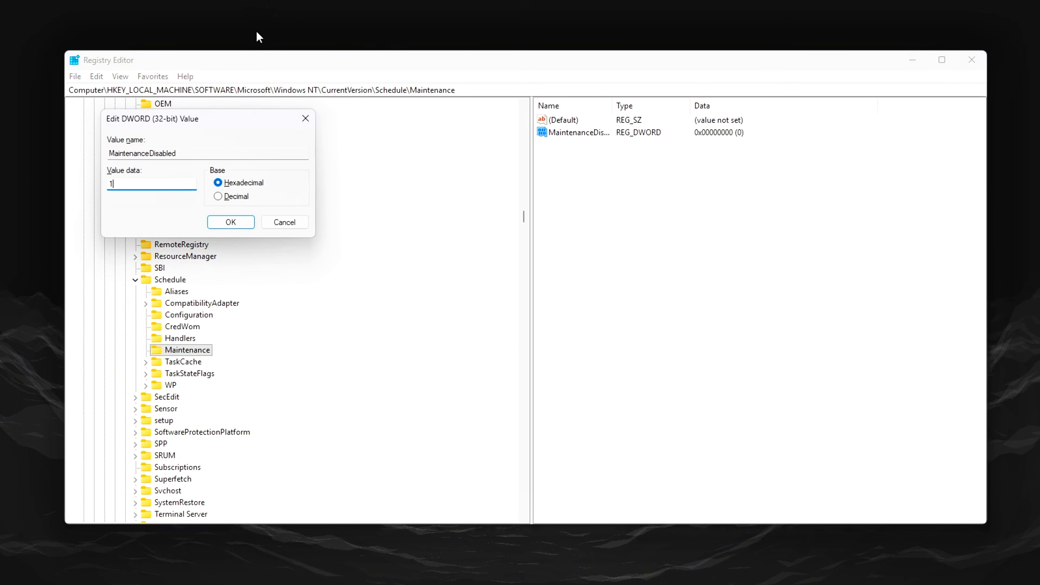
left_click_drag(205, 124, 656, 246)
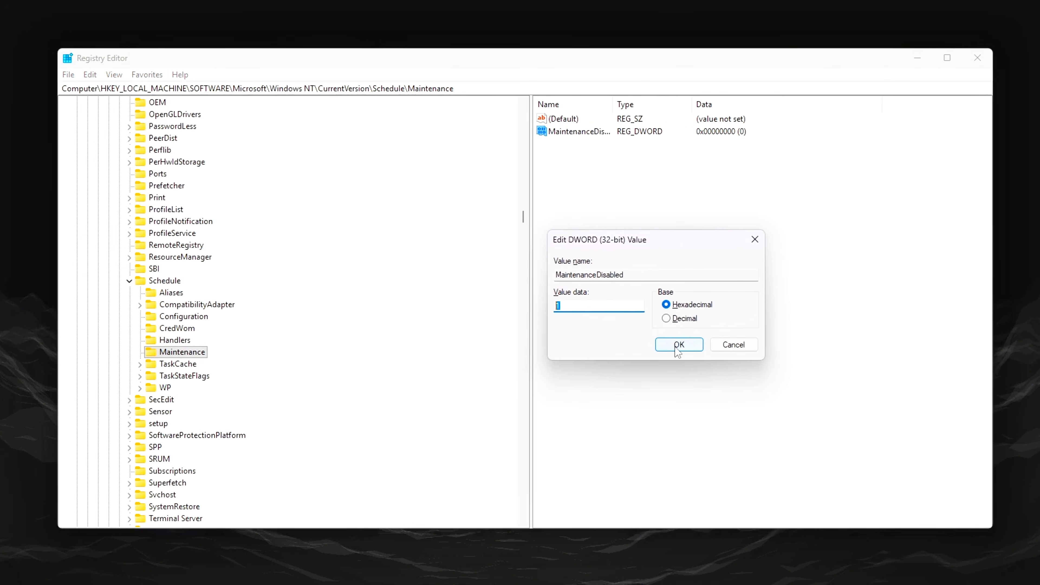
left_click(674, 344)
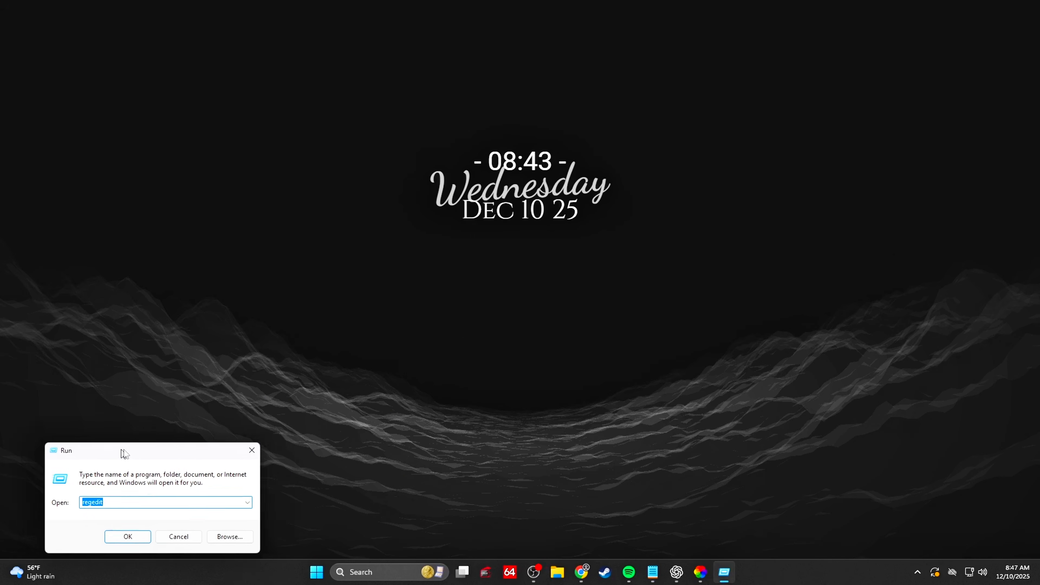
Step: Launch regedit and go to HKEY_LOCAL_MACHINE\SOFTWARE\Microsoft\Windows NT\CurrentVersion\Schedule\Maintenance
left_click_drag(125, 452, 511, 254)
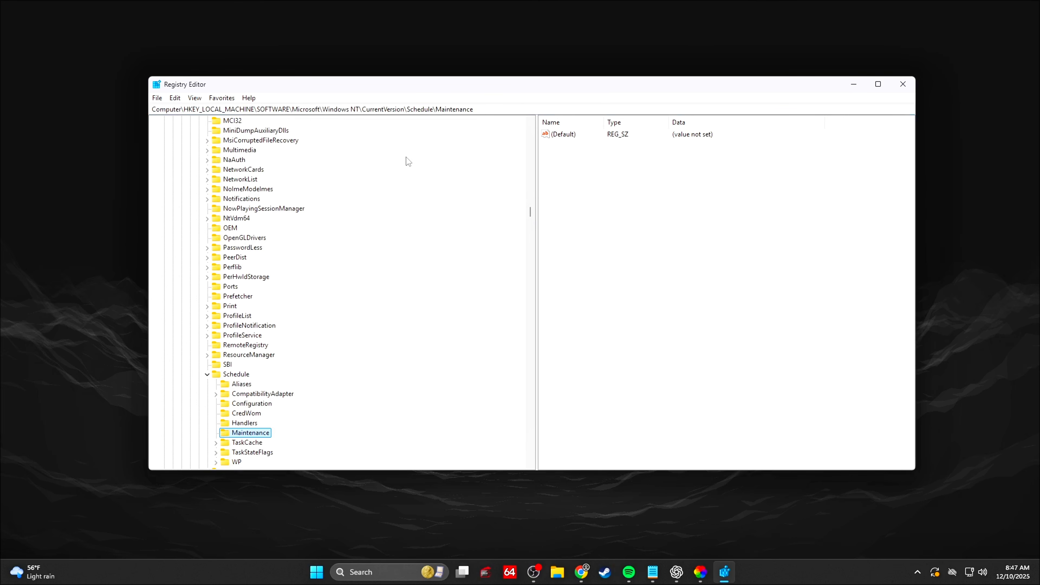
left_click_drag(530, 212, 533, 213)
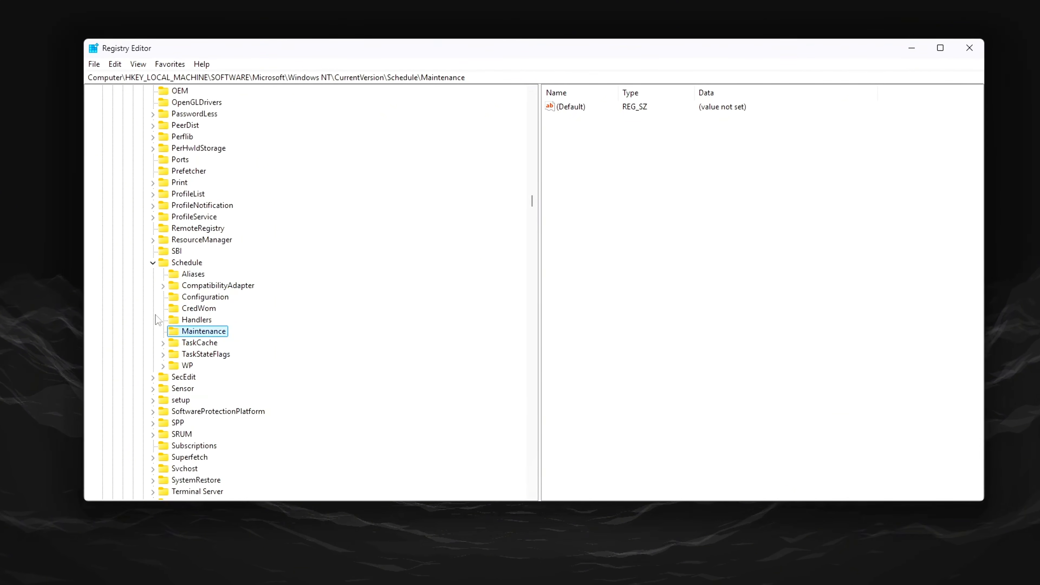
Step: Create a DWORD (32-bit) value named MaintenanceDisabled in the Maintenance key
right_click(755, 252)
mouse_move(778, 264)
left_click(851, 315)
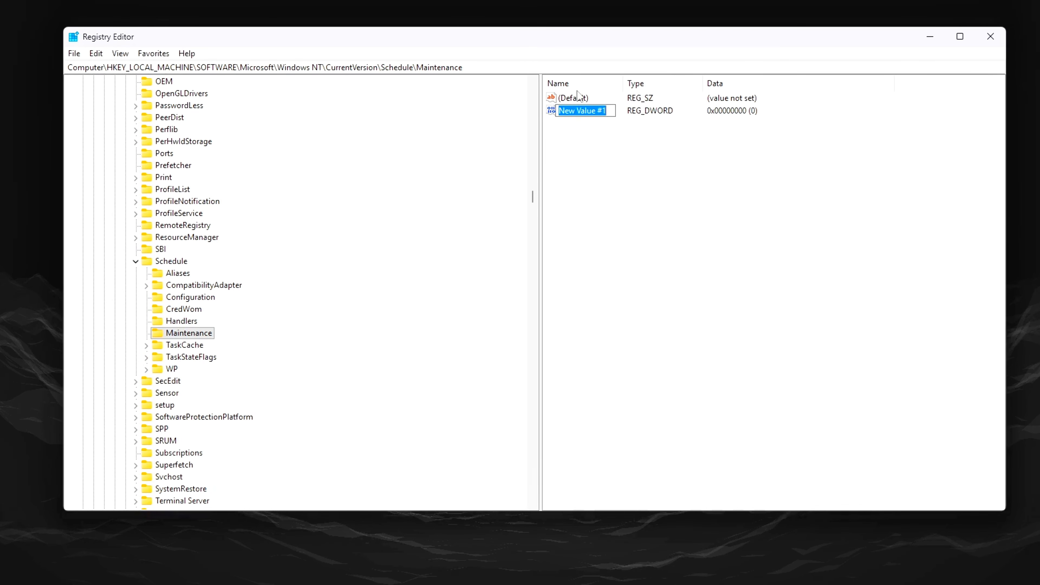
right_click(584, 108)
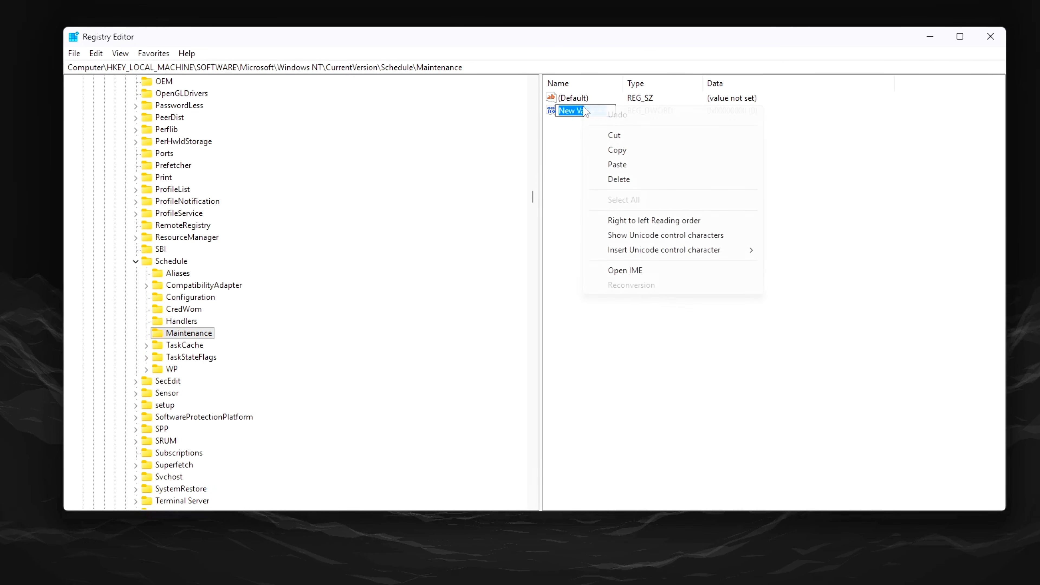
left_click(624, 167)
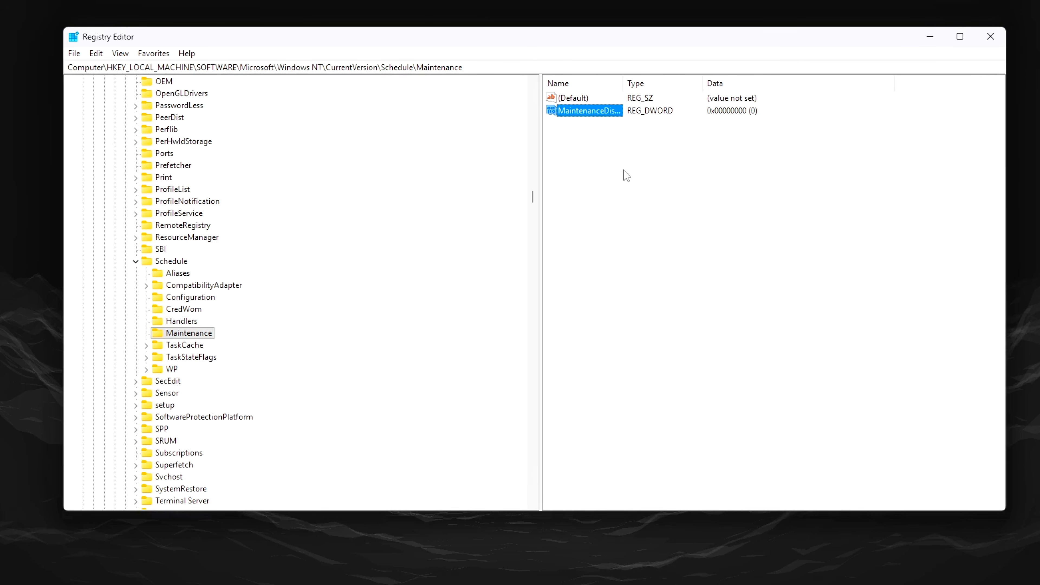
Step: Set the MaintenanceDisabled value data to 1
double_click(551, 109)
type("1")
left_click_drag(212, 92, 668, 215)
left_click(679, 325)
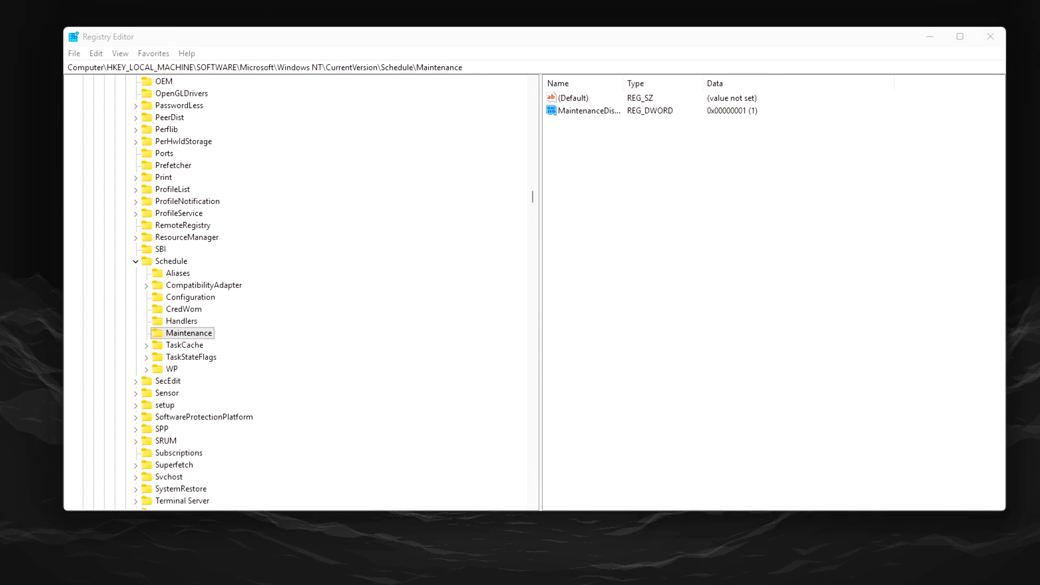
Step: Go to the registry key HKEY_LOCAL_MACHINE\SYSTEM\CurrentControlSet\Control\WMI\Autologger
left_click_drag(583, 67, 97, 68)
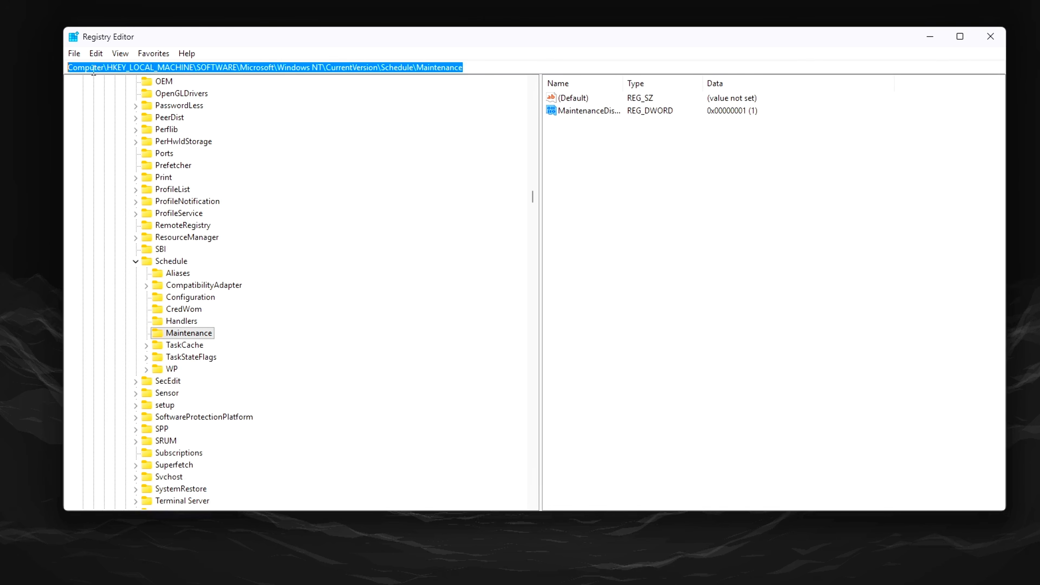
right_click(98, 69)
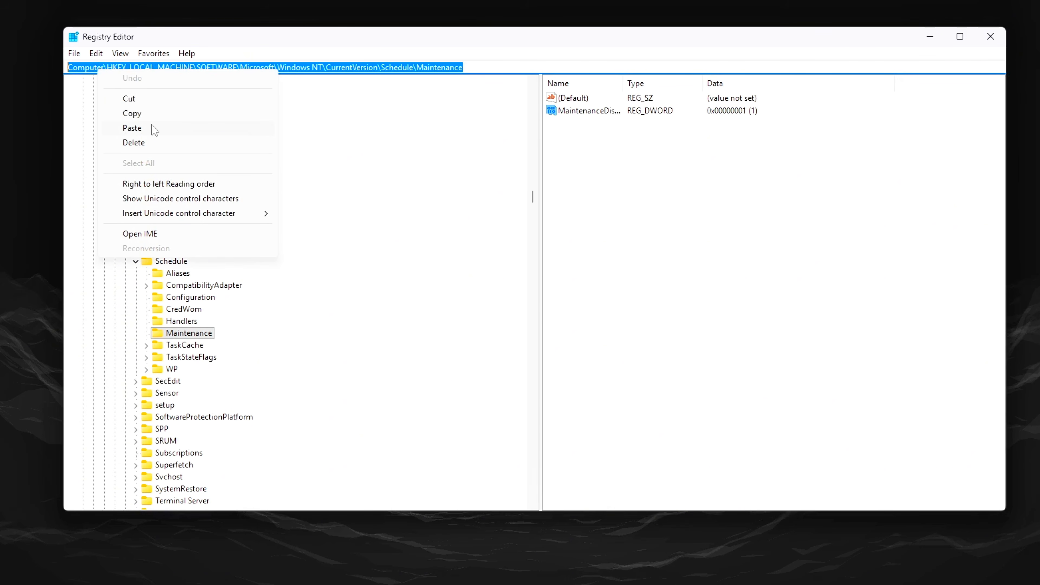
left_click(132, 128)
key("Return")
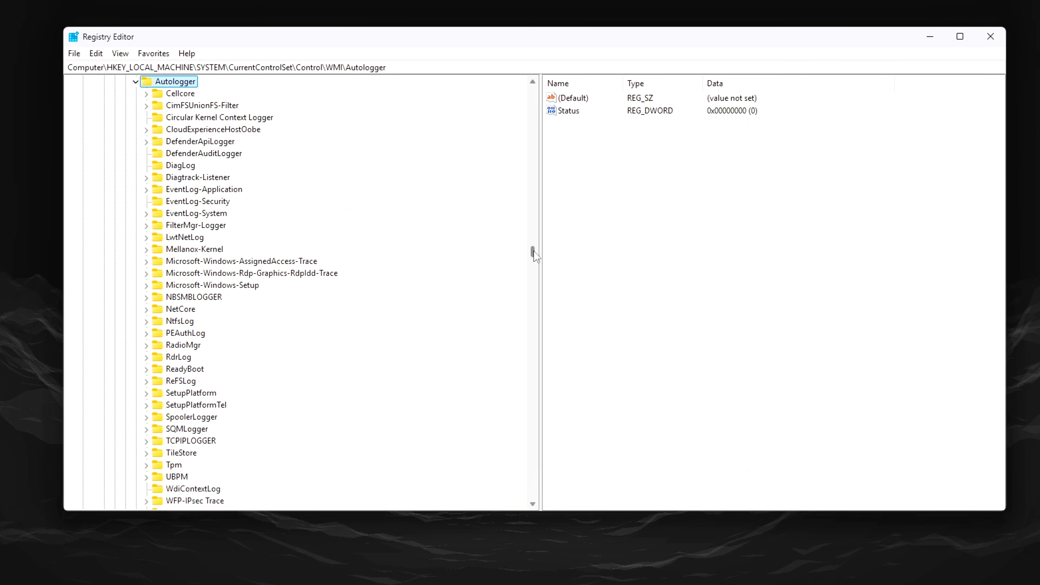
Step: Apply the value data 0 in hexadecimal to Start in the ReadyBoot subkey, and select the NtfsLog subkey
scroll(534, 254, "down", 1)
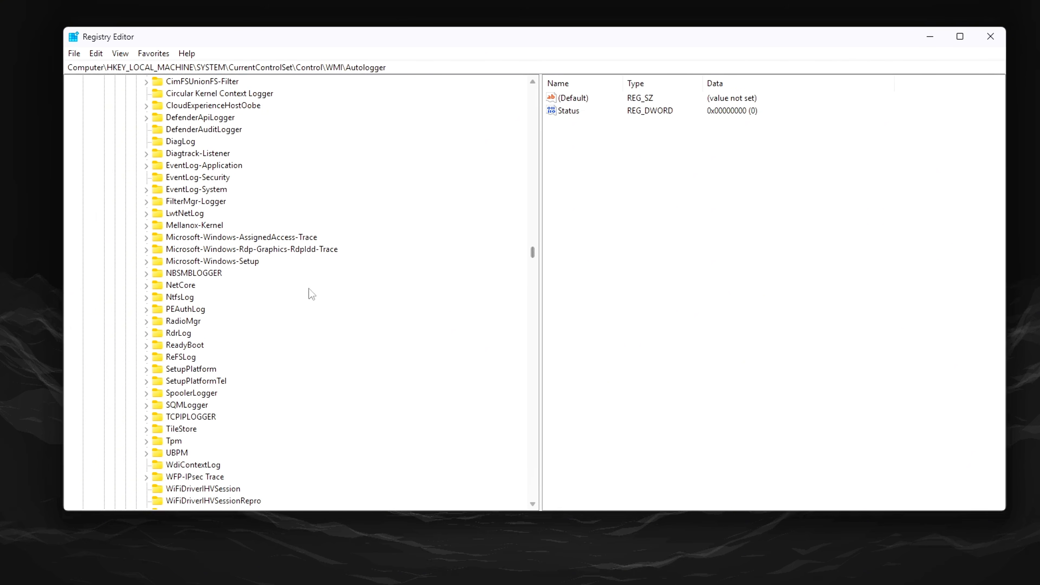
left_click(195, 347)
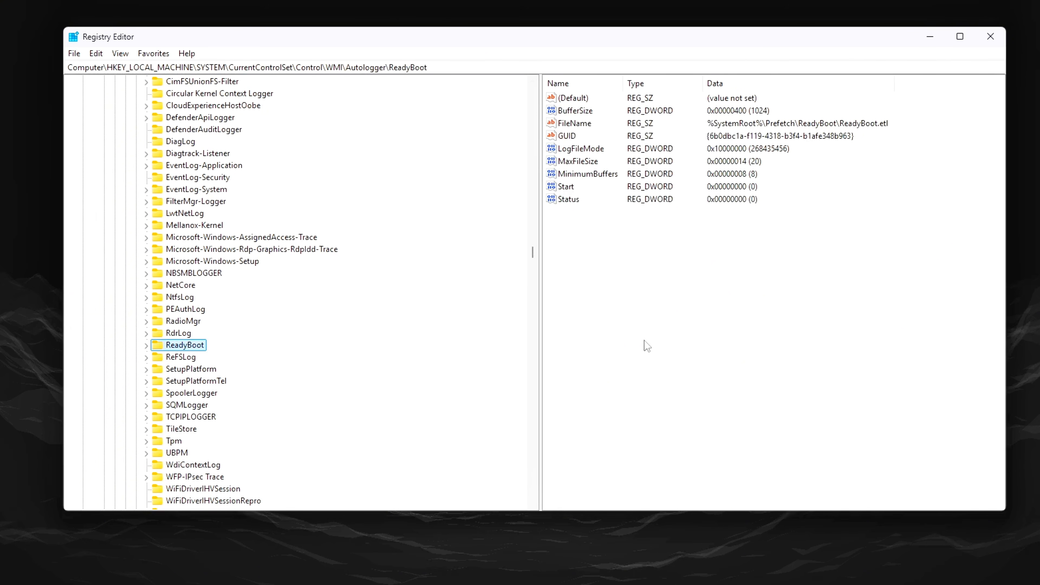
double_click(565, 187)
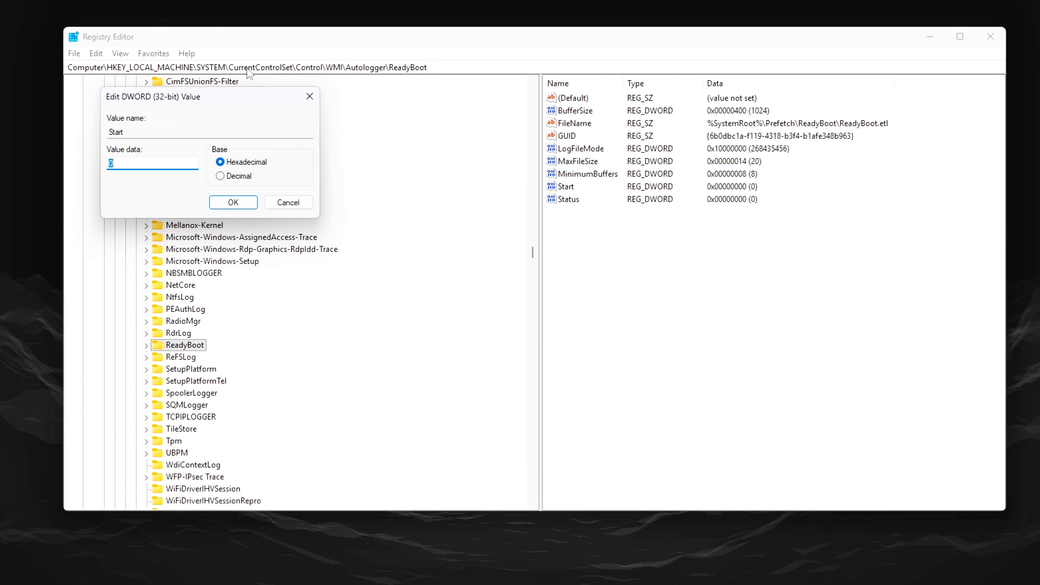
left_click_drag(221, 87, 803, 220)
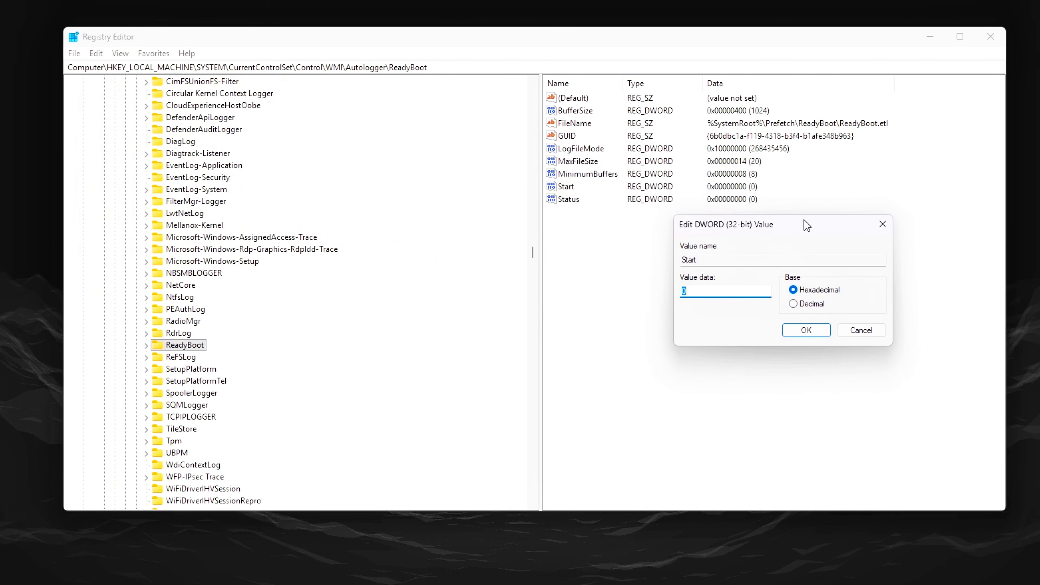
left_click(805, 330)
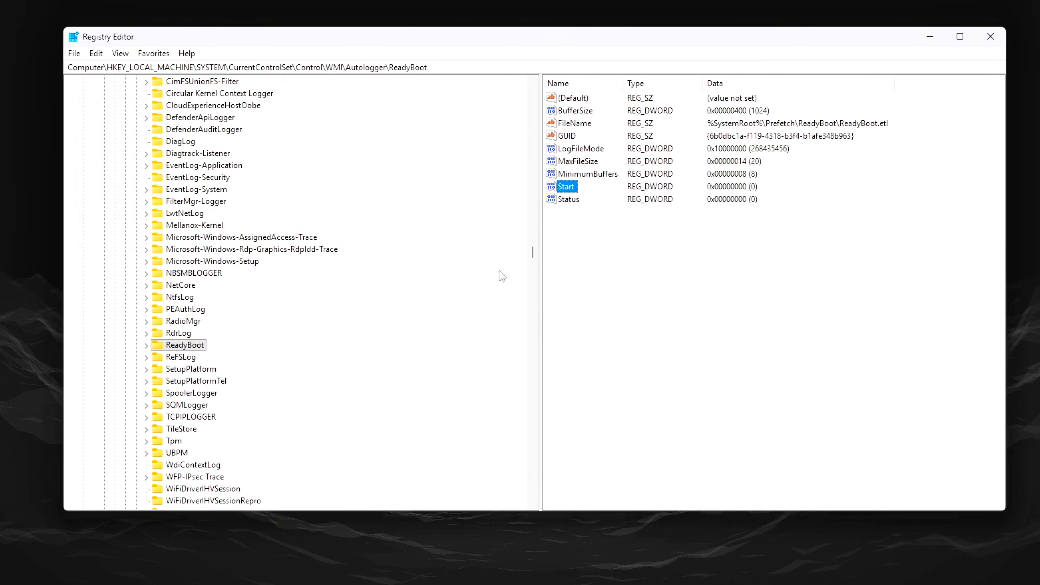
left_click(180, 298)
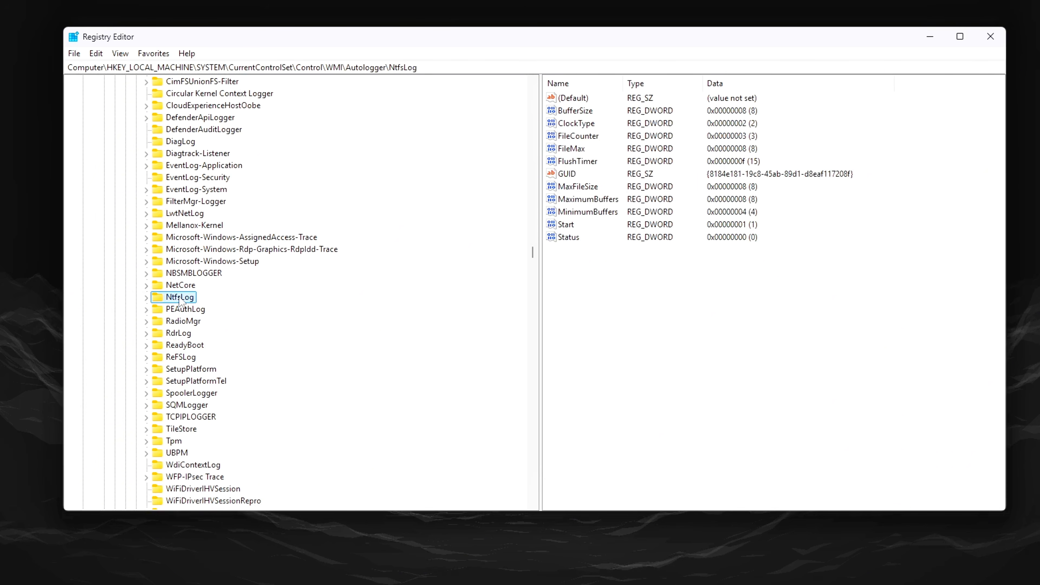
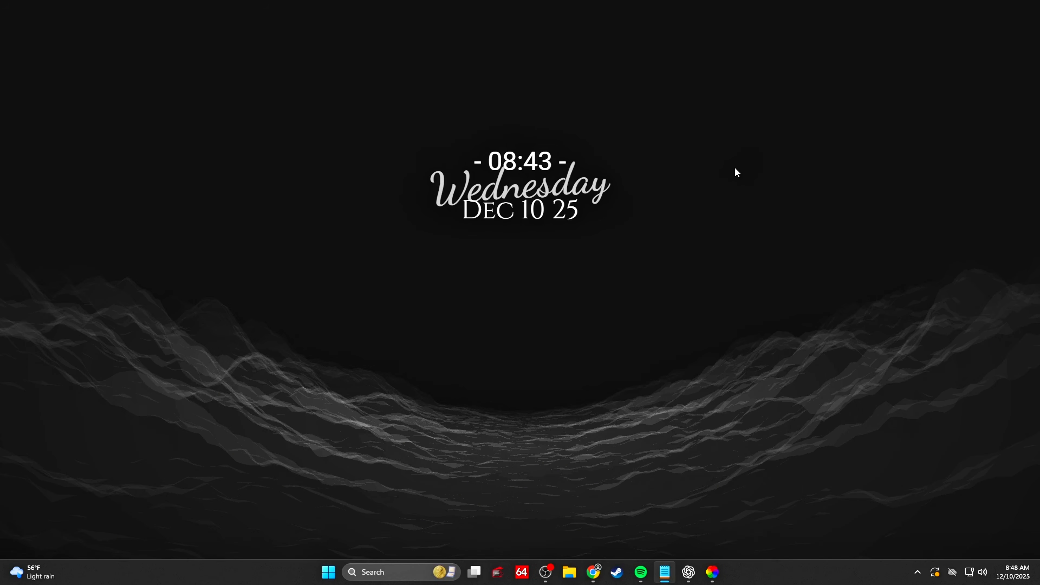
Step: Open Command Prompt as administrator and run fsutil behavior set disablelastaccess 1
key("super+s")
type("cmd")
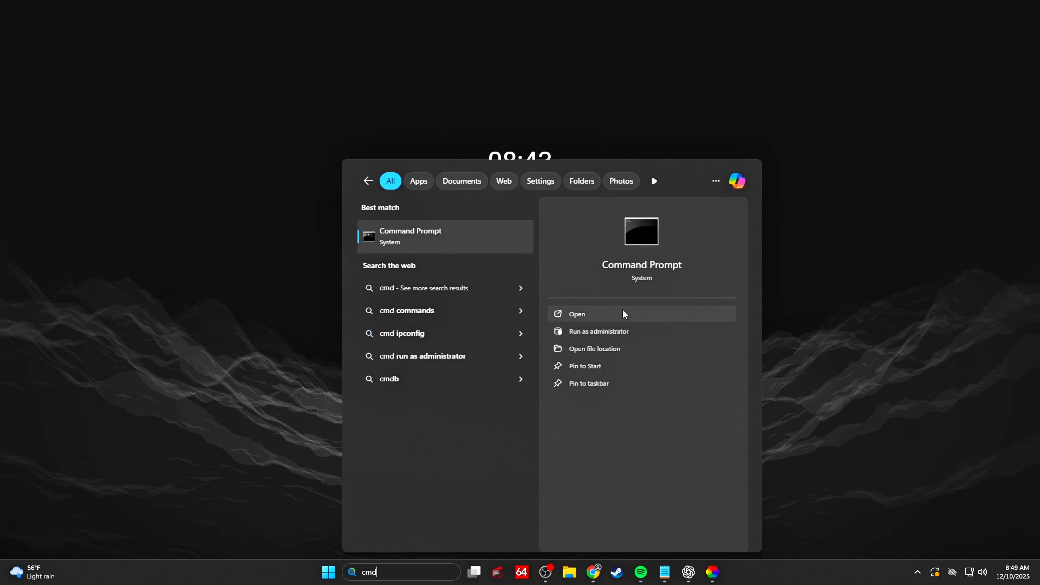
left_click(599, 331)
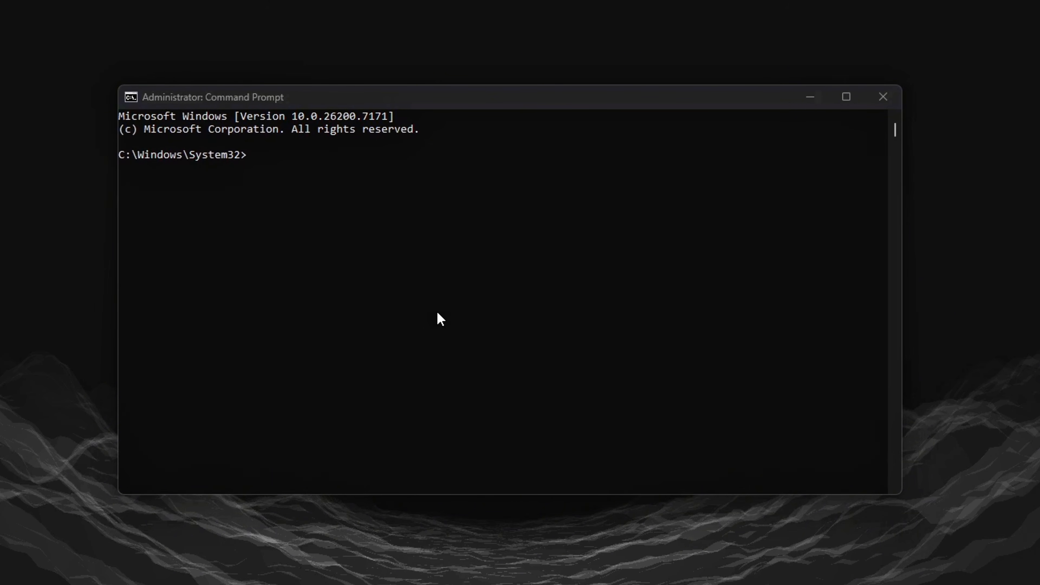
type("fsutil behavior set disablelastaccess 1")
key("Return")
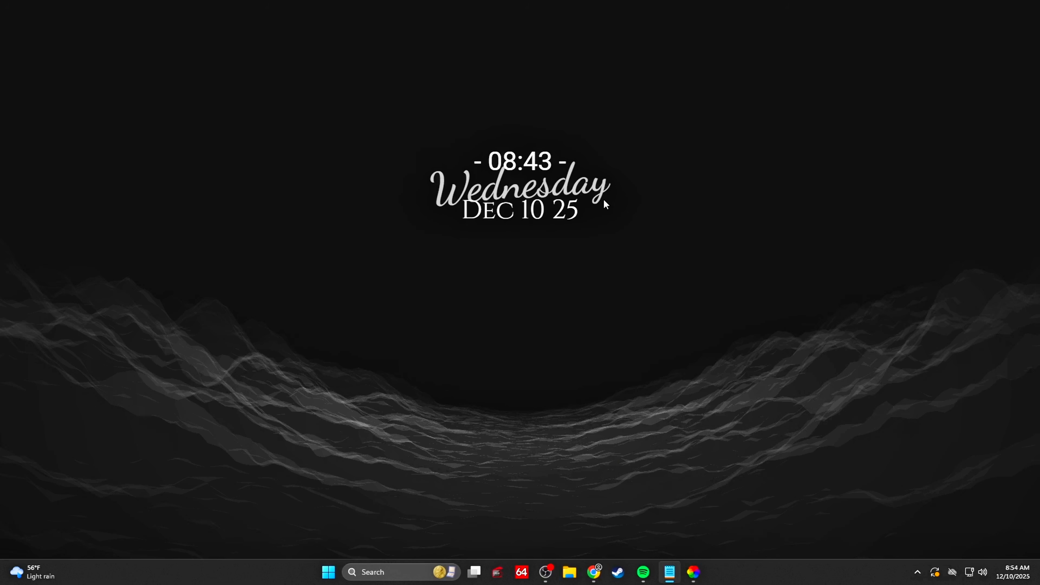
Step: Launch Windows PowerShell as administrator
key("super+s")
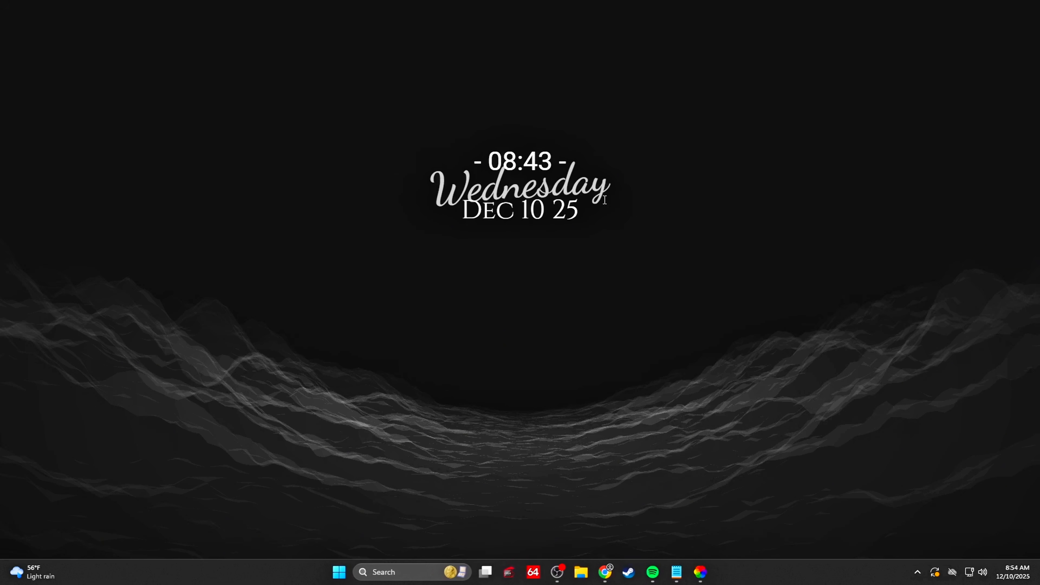
type("power")
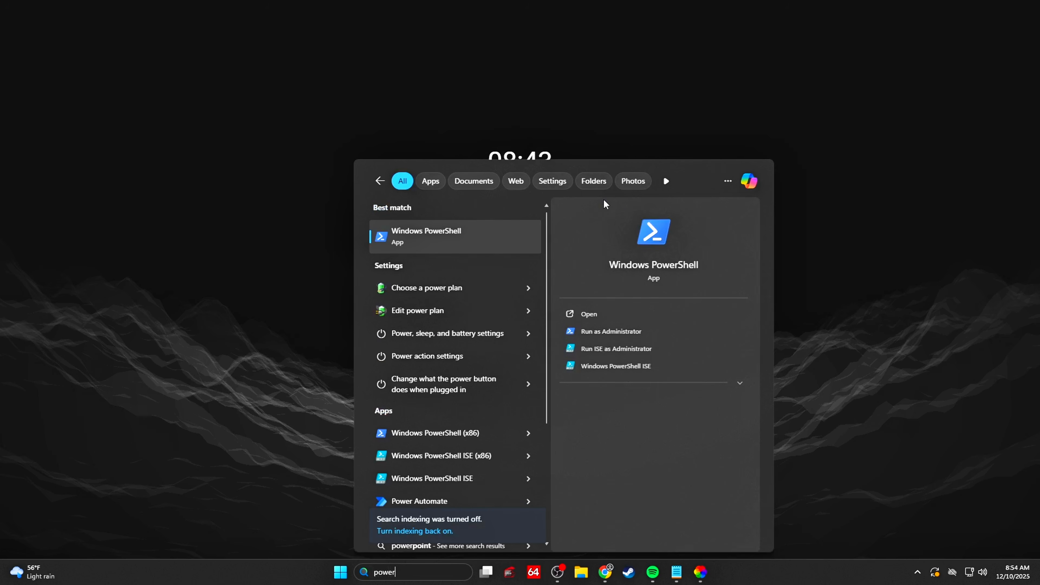
left_click(629, 335)
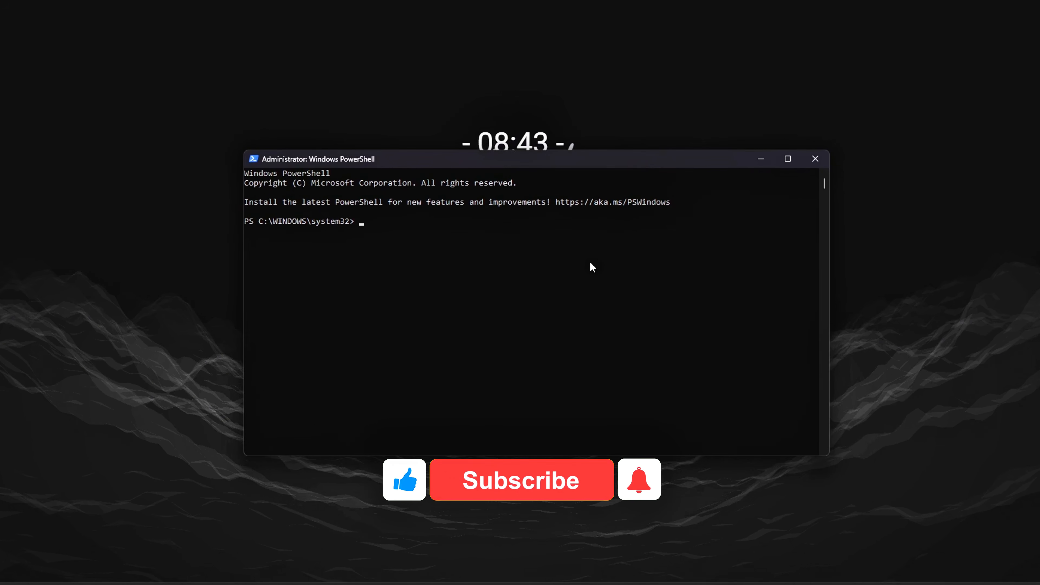
Step: Run Get-Process | Where-Object {$_.MainWindowHandle -ne 0} | ForEach-Object { $_.PriorityClass = "High" } and close PowerShell
type("Get-Process | Where-Object {$_.MainWindowHandle -ne 0} | ForEach-Object { $_.PriorityClass = \"High\" }")
key("Return")
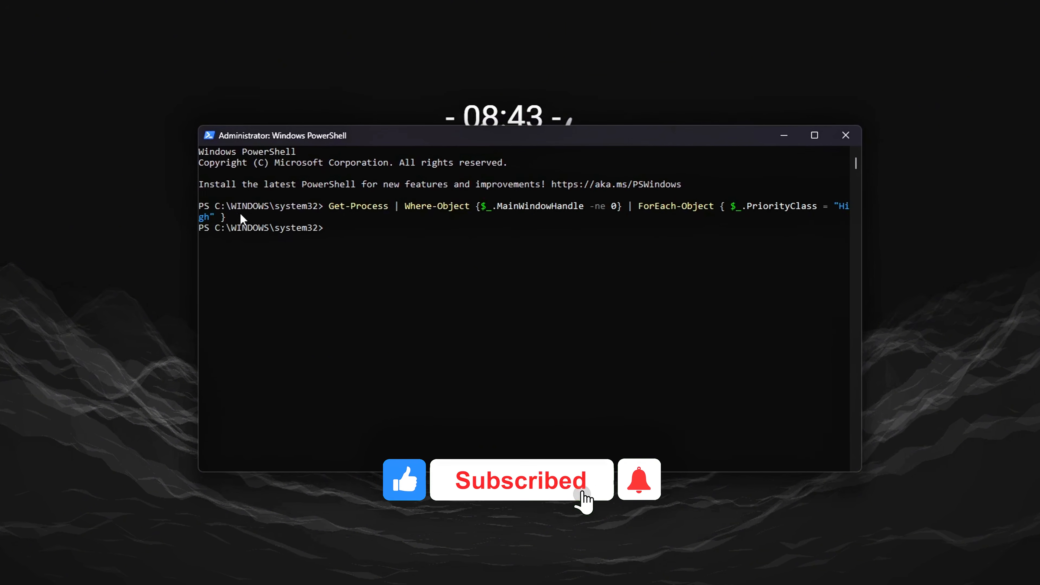
left_click_drag(248, 221, 335, 213)
key("Return")
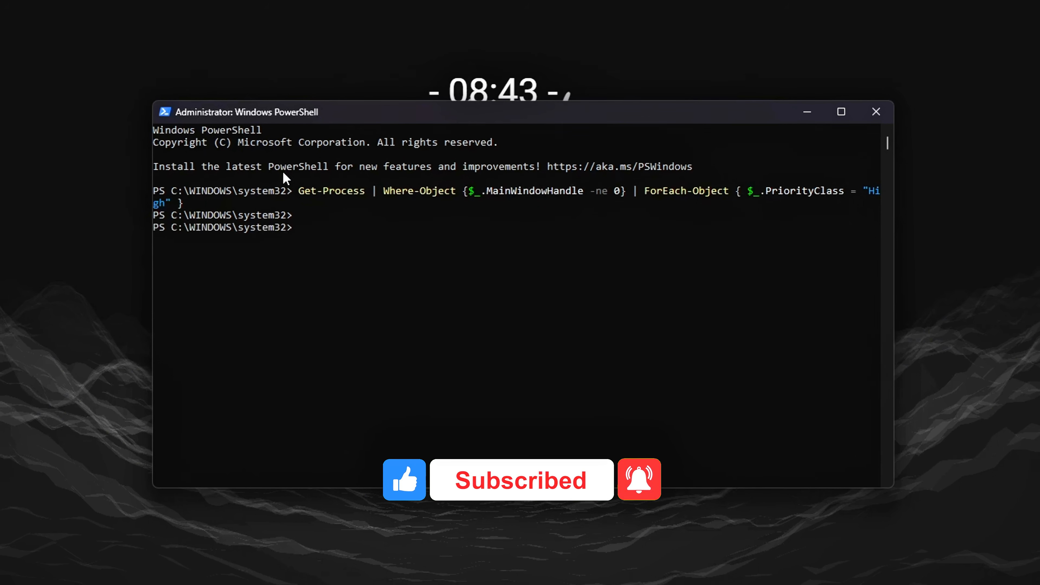
left_click_drag(164, 195, 366, 228)
left_click(368, 217)
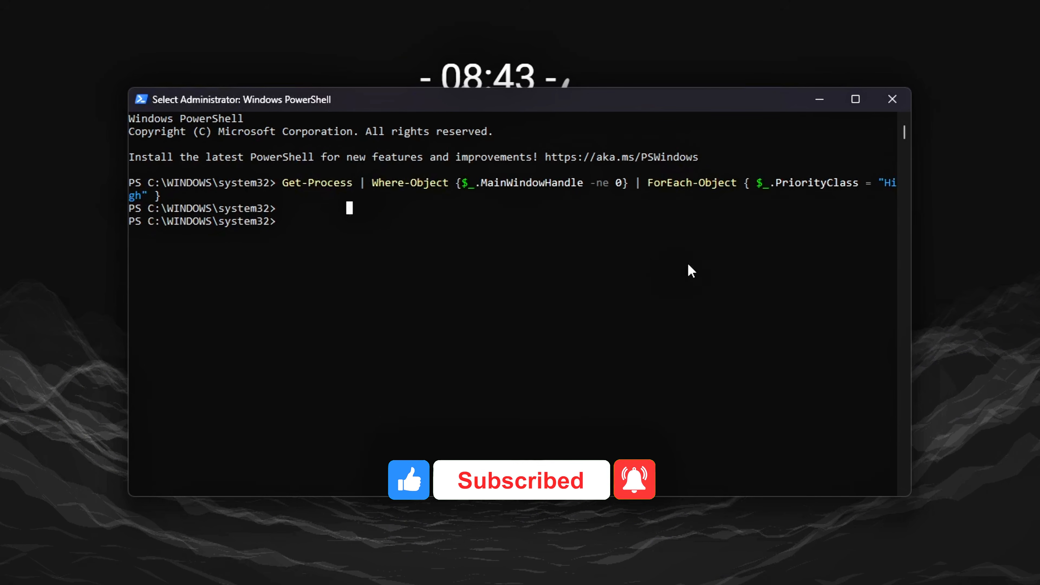
left_click(659, 268)
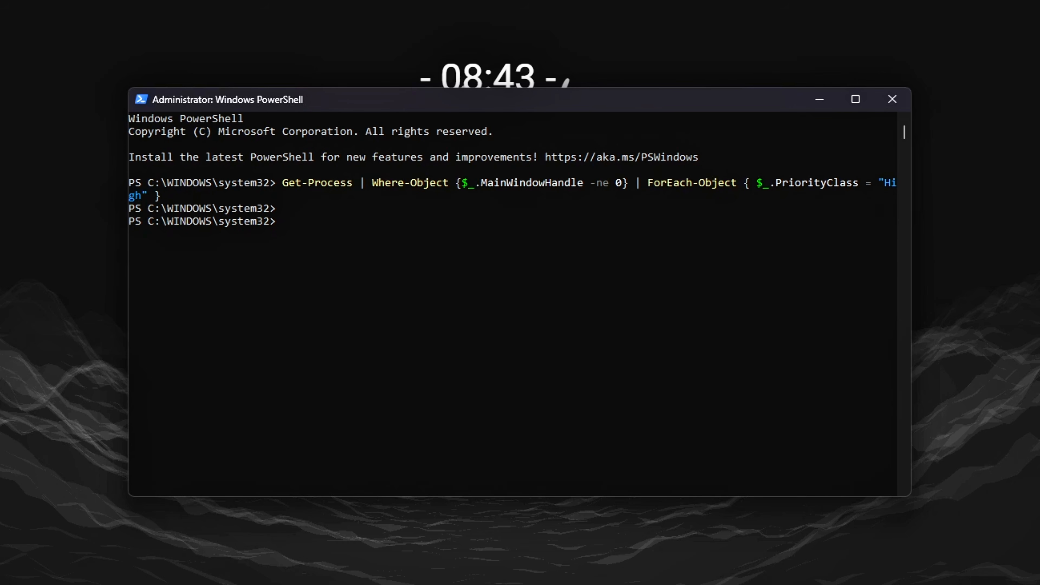
left_click_drag(760, 105, 728, 97)
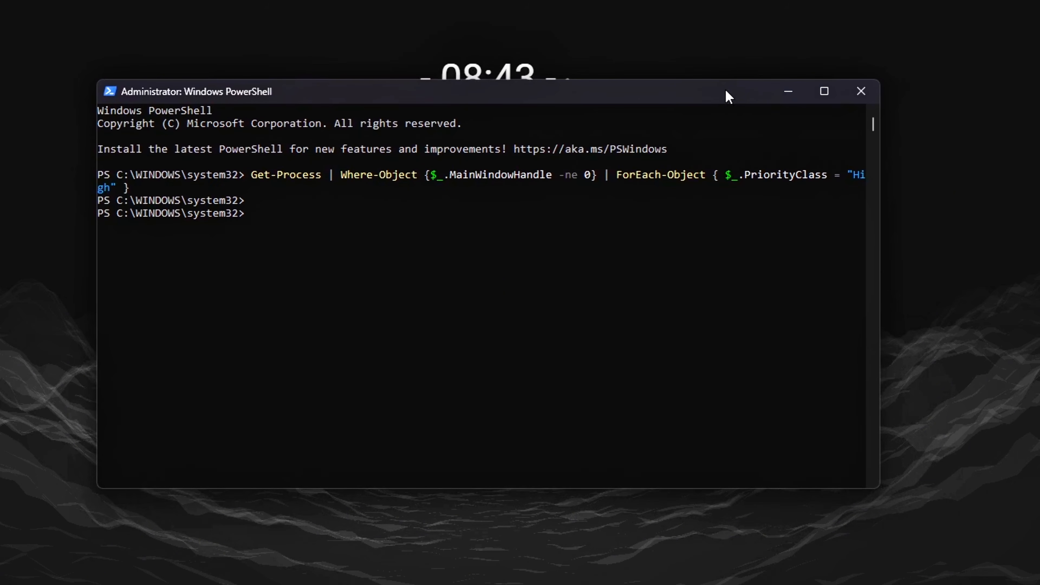
left_click(860, 92)
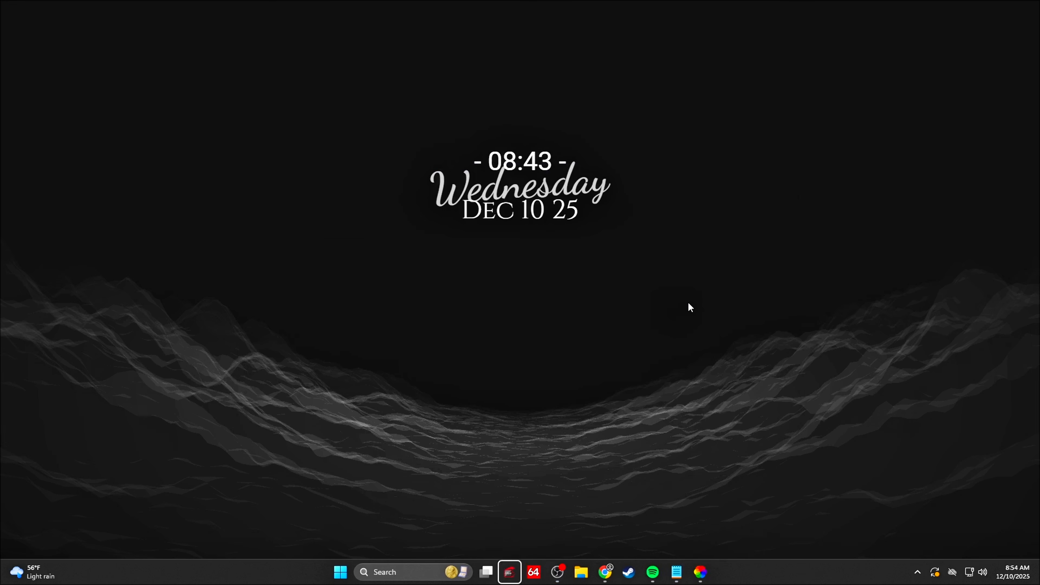
Step: Open Device Manager, enlarge and reposition its window, and expand the Disk drives category
key("super+x")
left_click(306, 331)
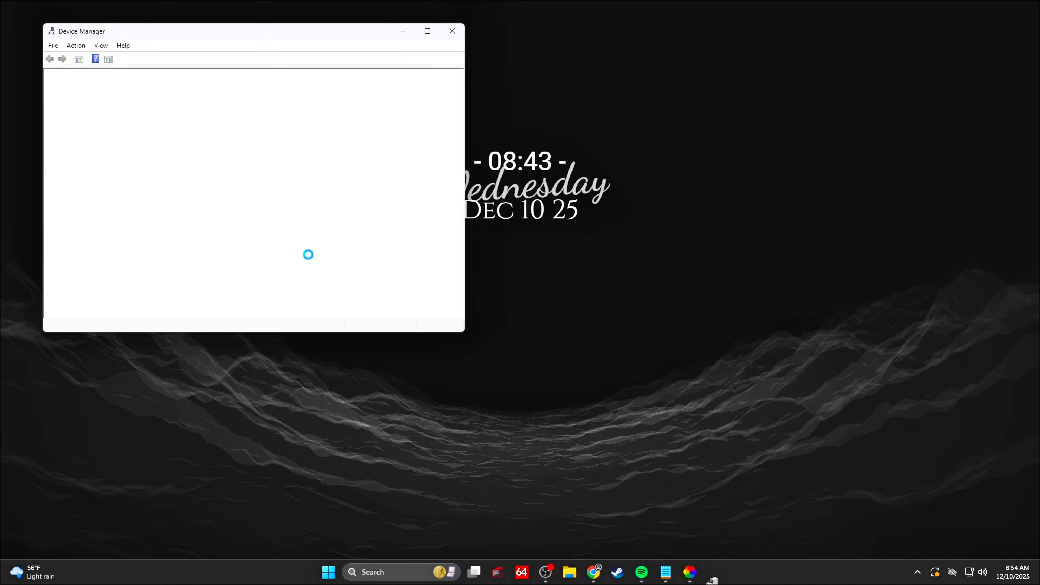
left_click_drag(465, 333, 521, 417)
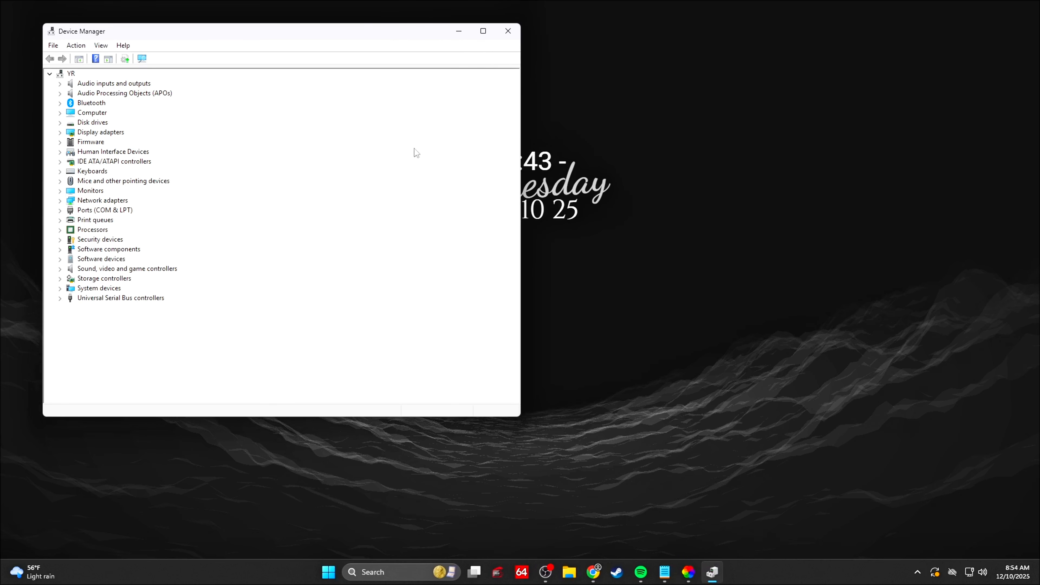
left_click_drag(360, 36, 582, 57)
left_click(281, 143)
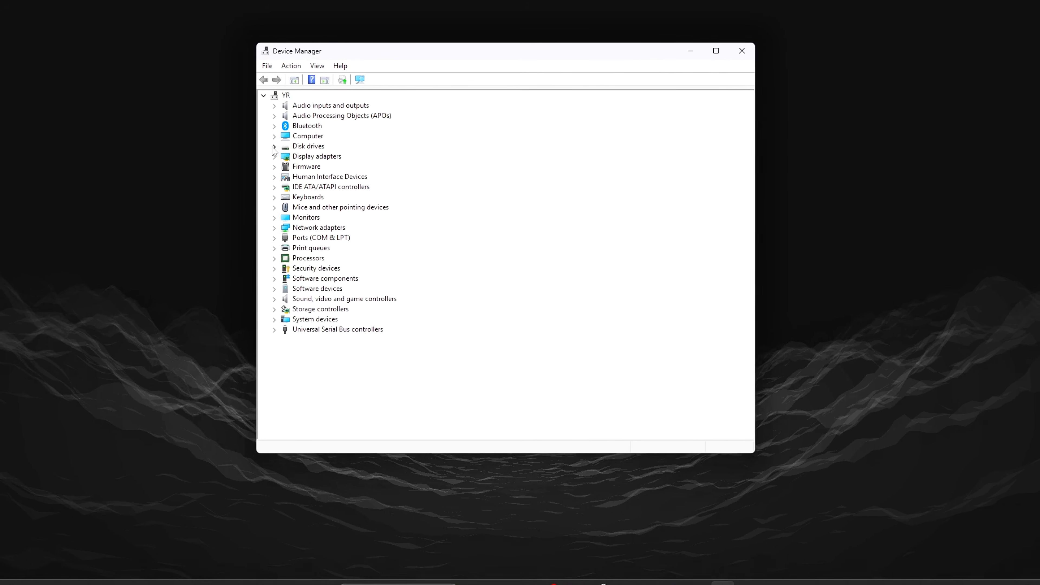
Step: Enable write caching on the device in the policies of the TEAM TM8FPD512G disk drive's properties
left_click(327, 159)
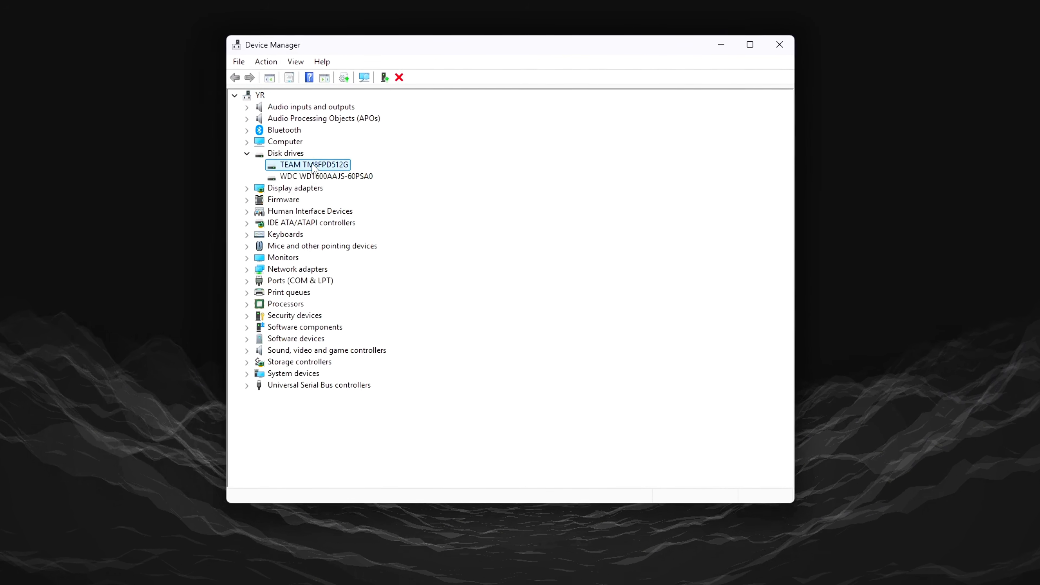
right_click(326, 159)
left_click(350, 230)
left_click(427, 129)
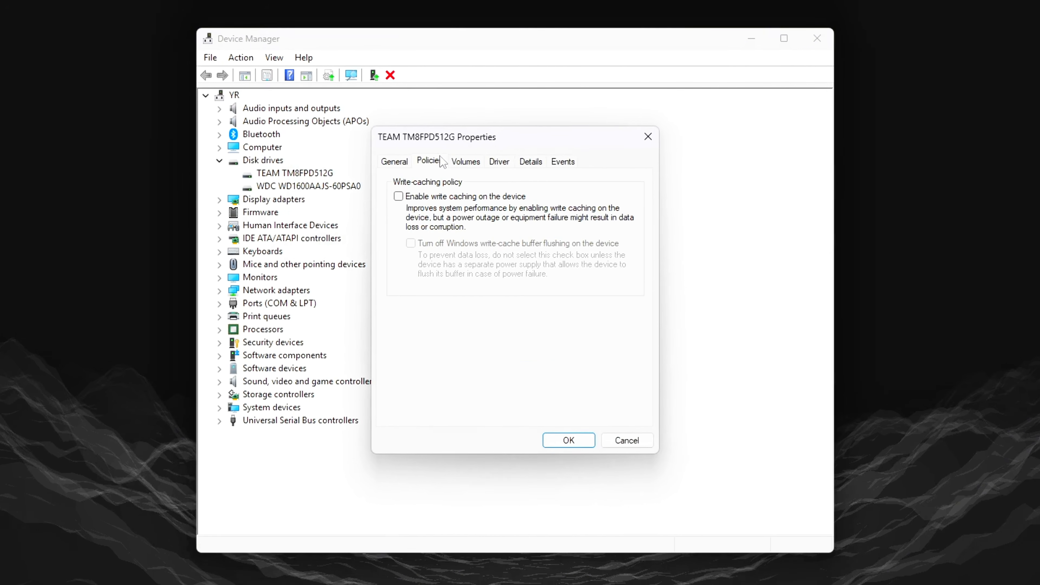
left_click(380, 163)
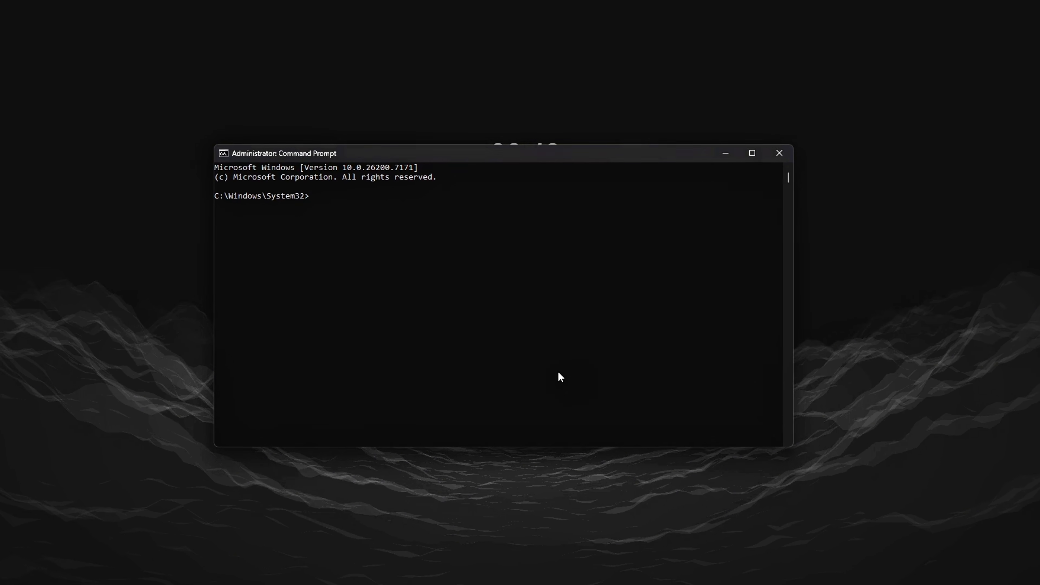
Step: In the elevated Command Prompt, run schtasks /Change /TN "\Microsoft\Windows\Defrag\ScheduledDefrag" /Disable and one more copied command
key("ctrl+v")
key("Return")
left_click_drag(365, 196, 795, 238)
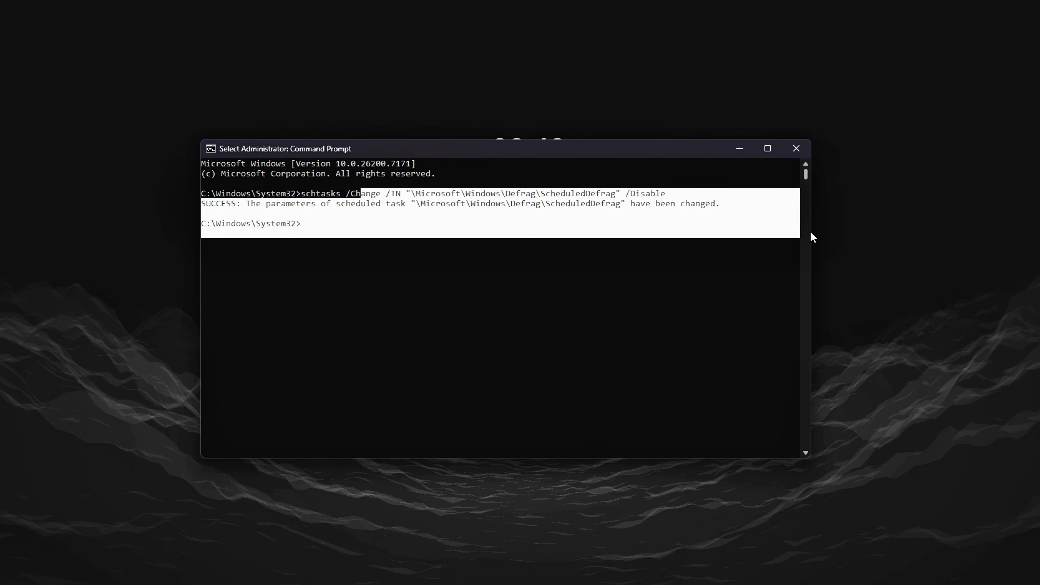
key("Return")
key("Return")
key("Return")
key("Return")
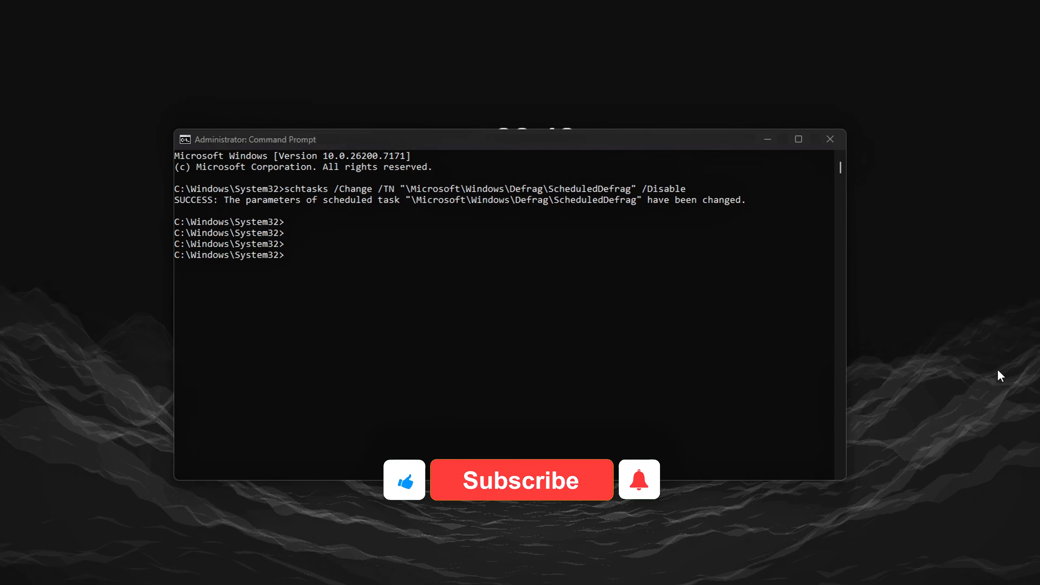
key("ctrl+v")
key("Return")
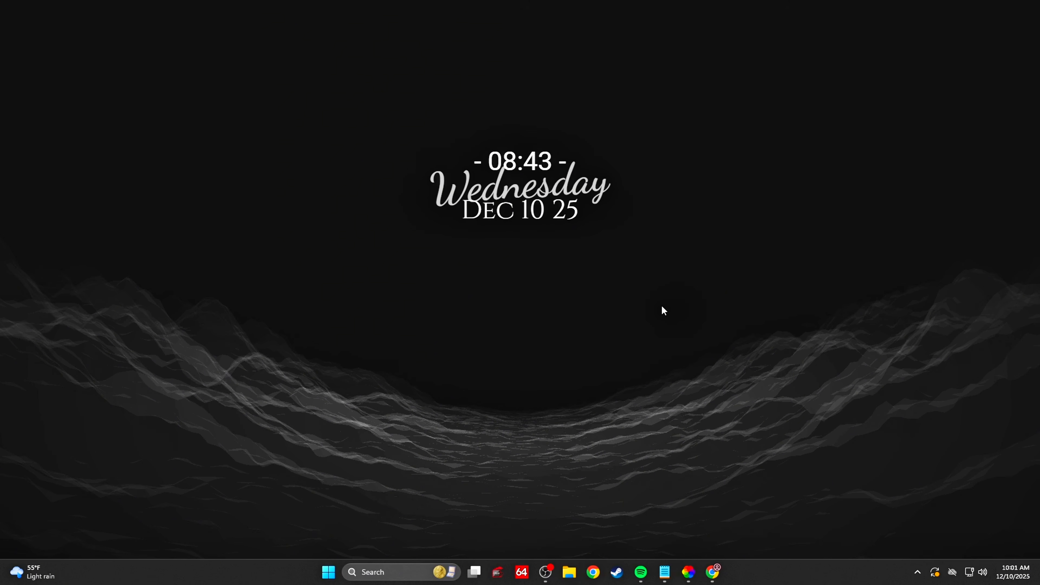
Step: Open Command Prompt as administrator and run schtasks /Change /TN "\Microsoft\Windows\Defrag\ScheduledDefrag" /Disable
key("super+s")
type("cmd")
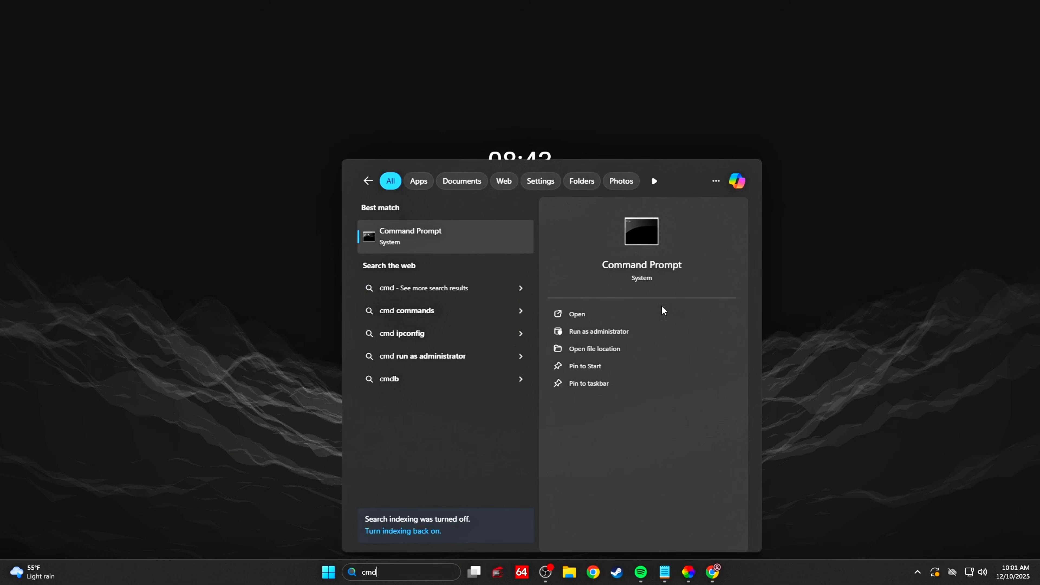
left_click(609, 329)
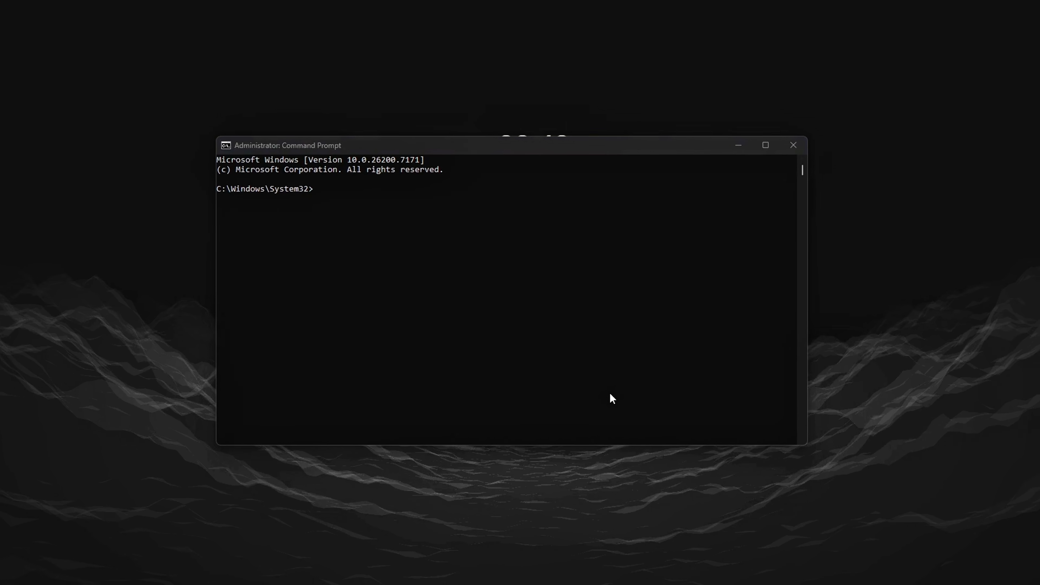
key("ctrl+v")
key("Return")
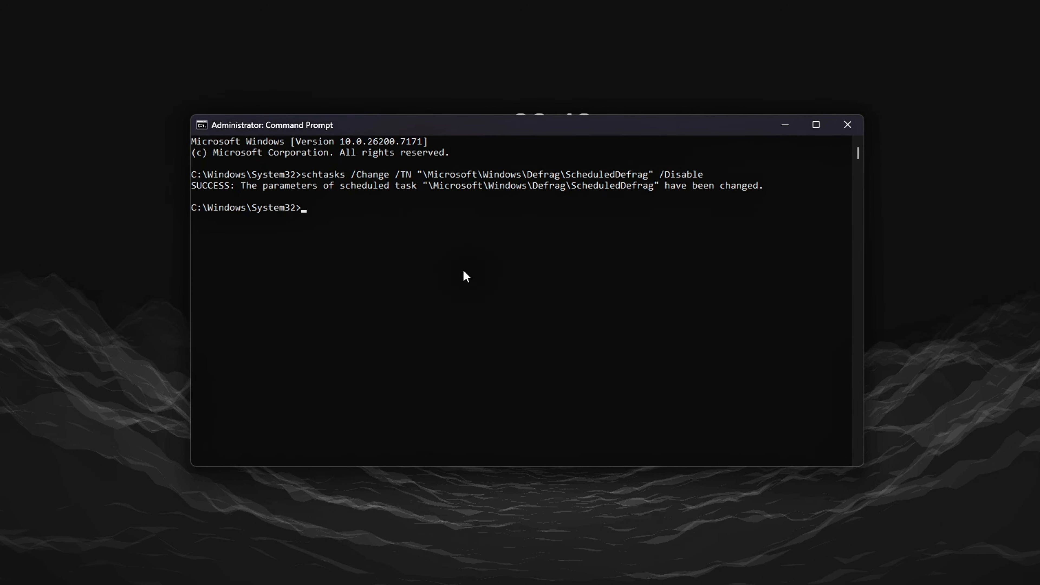
left_click(374, 190)
left_click_drag(370, 180, 885, 212)
key("Return")
key("Return")
key("Return")
key("Return")
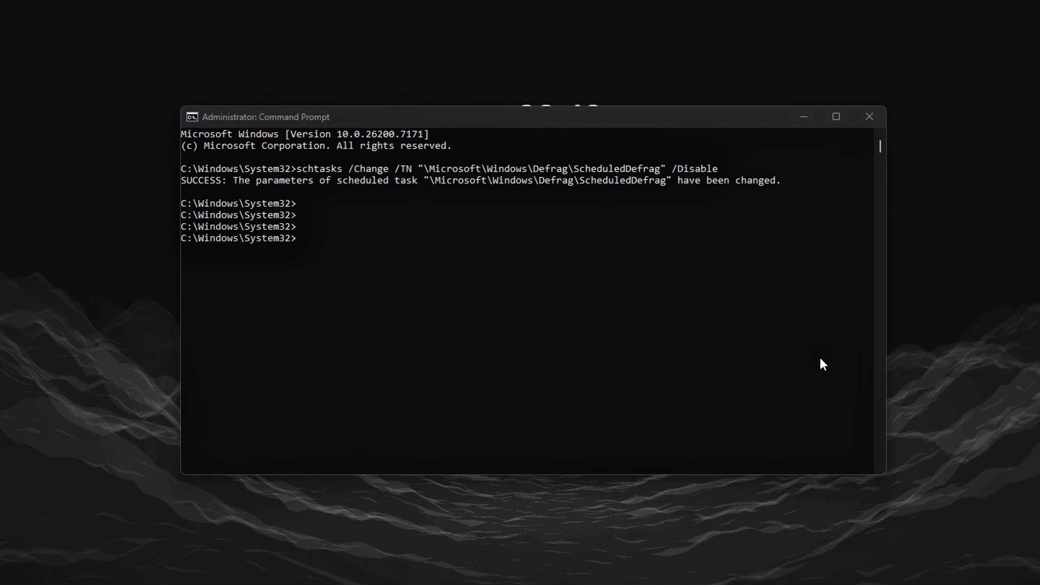
Step: Retrim the C: drive with defrag C: /L and defragment the D: drive with defrag D: /F
left_click(577, 331)
key("ctrl+v")
key("Return")
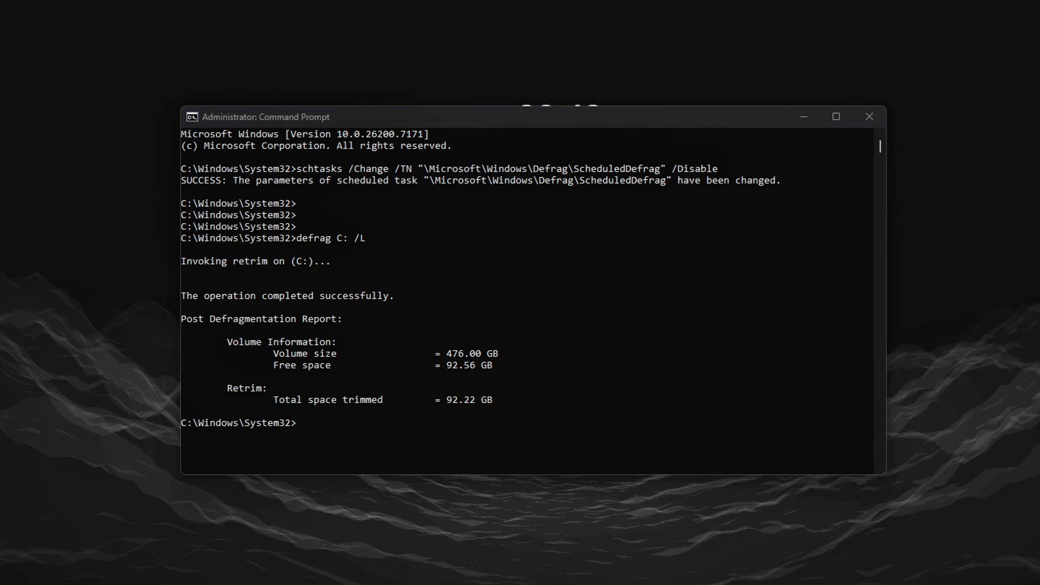
left_click(559, 400)
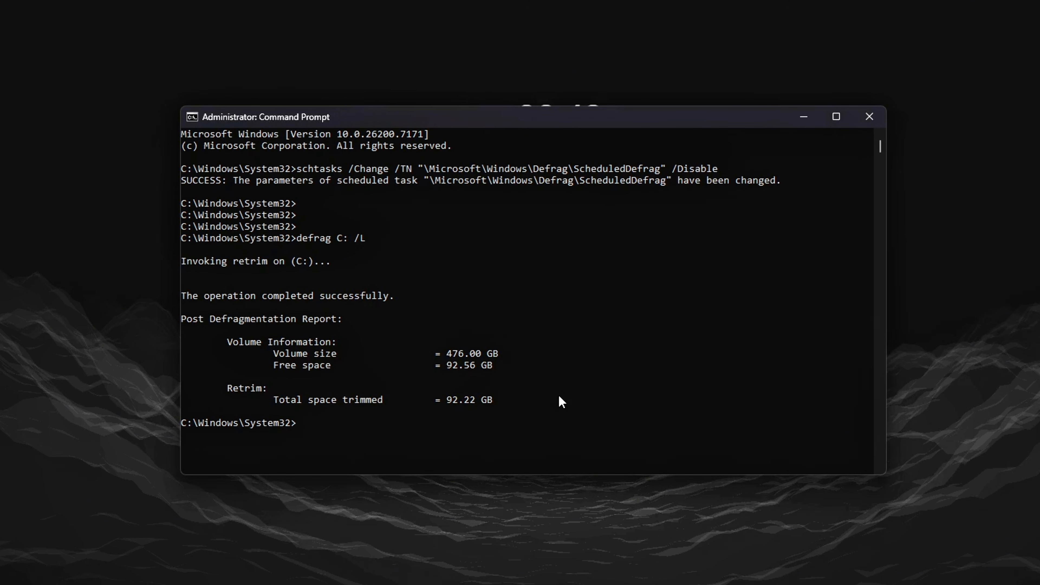
type("defrag D: /F")
key("Return")
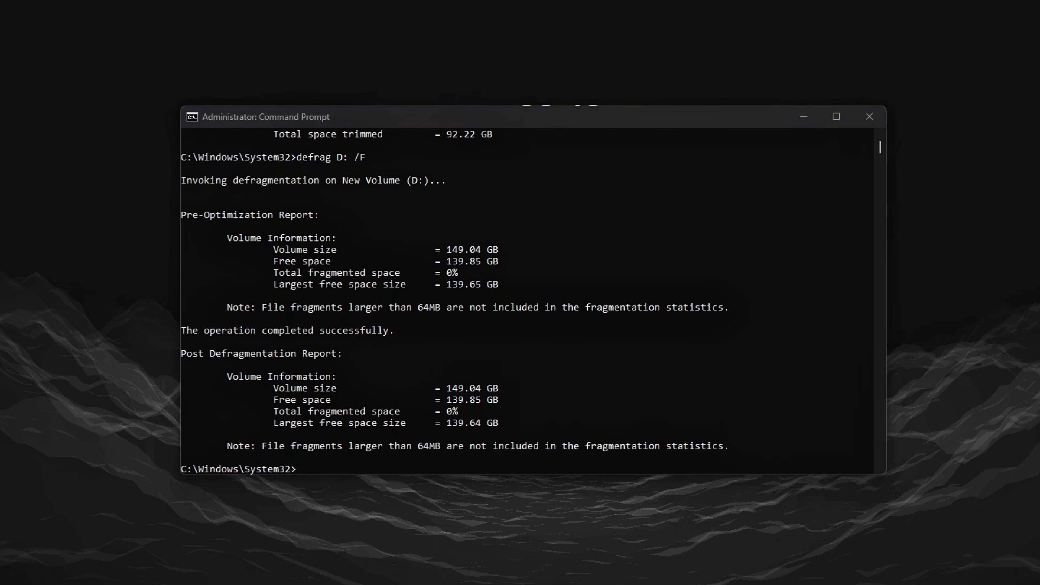
Step: Optimize the C: drive for its media type by running defrag C: /O
left_click(600, 358)
type("defrag C: /O")
key("Return")
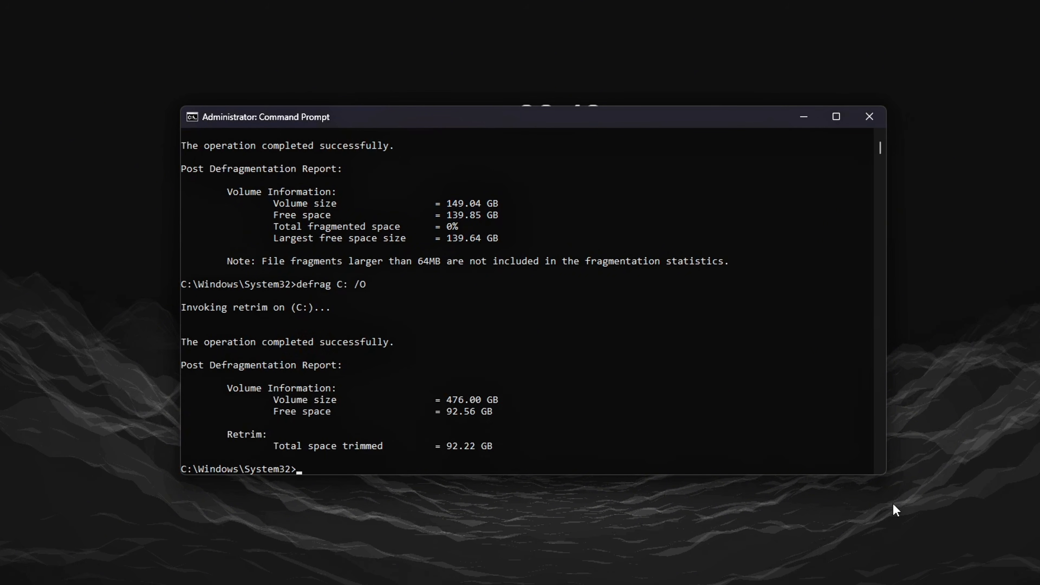
Step: Review the Command Prompt output of the defrag commands back to the C: drive's retrim report
middle_click(383, 302)
scroll(399, 348, "down", 4)
middle_click(395, 337)
scroll(416, 315, "up", 10)
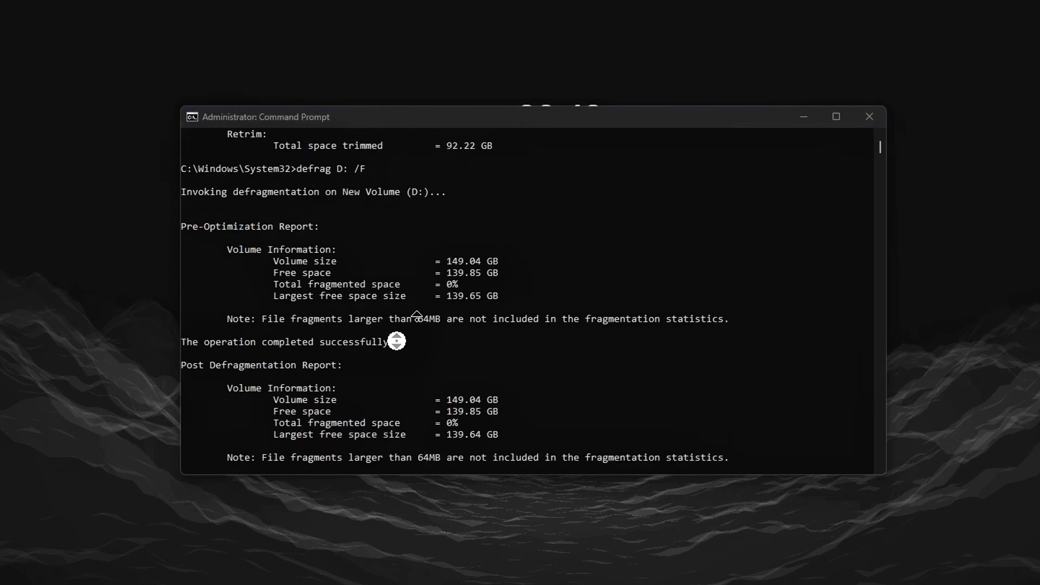
scroll(417, 315, "up", 10)
middle_click(602, 307)
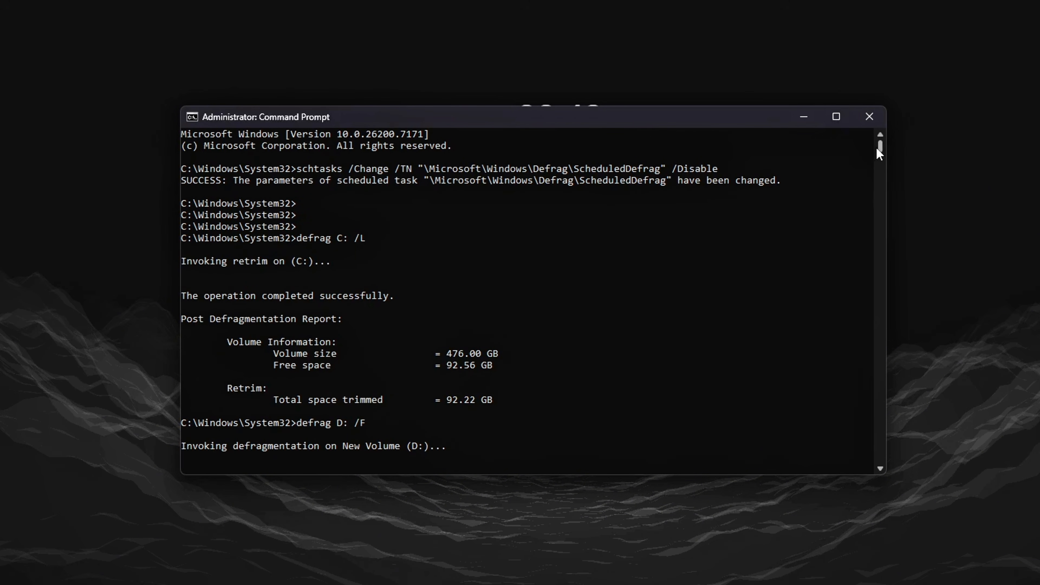
left_click_drag(498, 351, 234, 318)
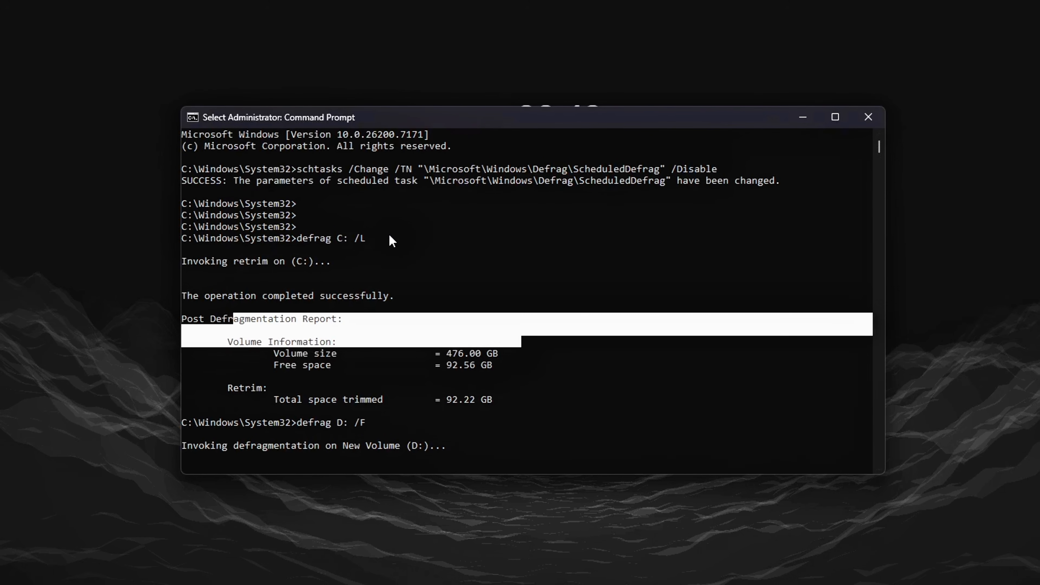
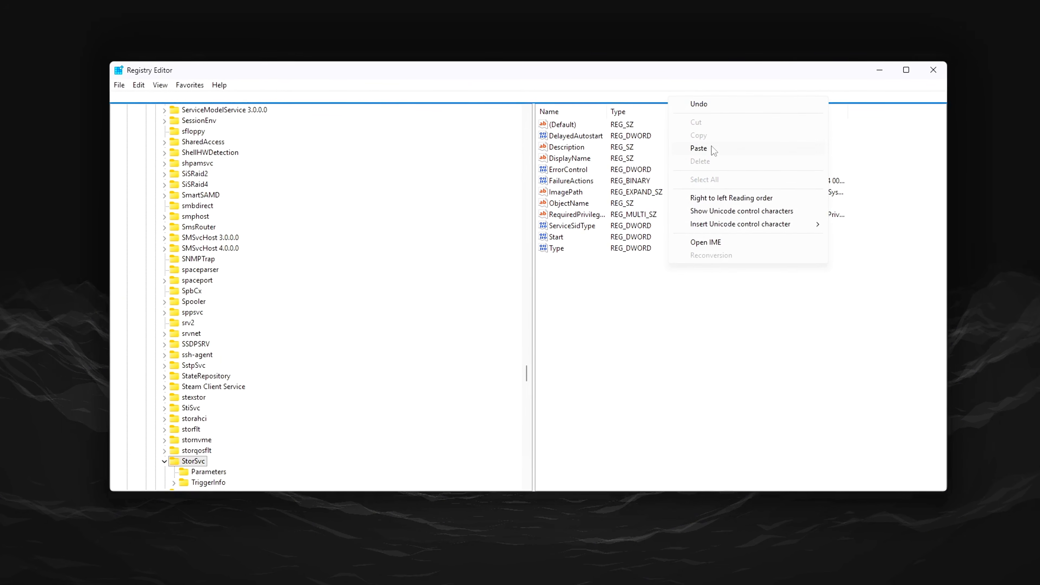
Step: In Registry Editor, go to HKEY_LOCAL_MACHINE\SYSTEM\CurrentControlSet\Control\Session Manager\Memory Management\PrefetchParameters and set EnablePrefetcher to 0
left_click(698, 148)
key("Return")
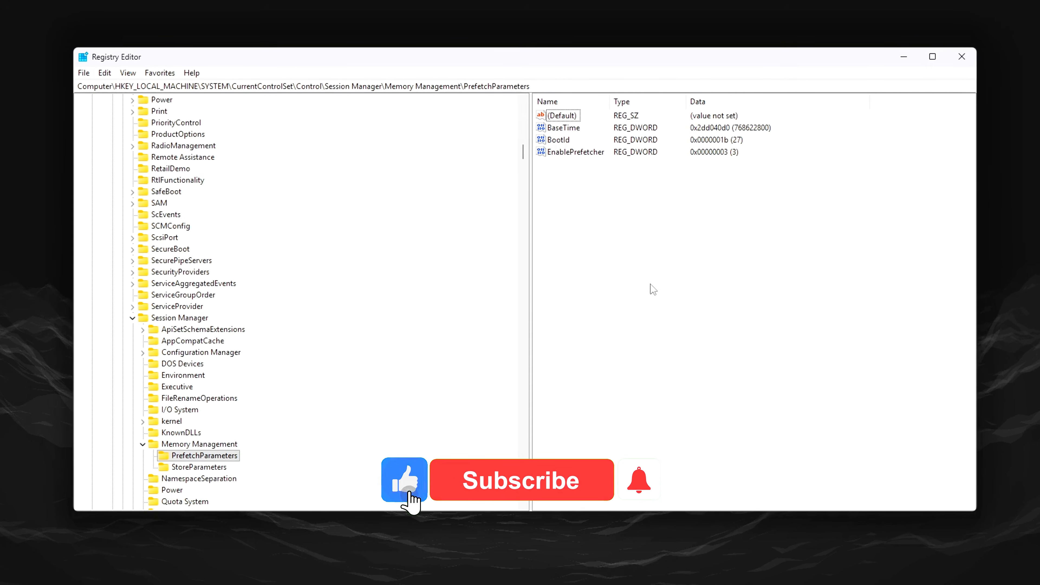
mouse_move(700, 284)
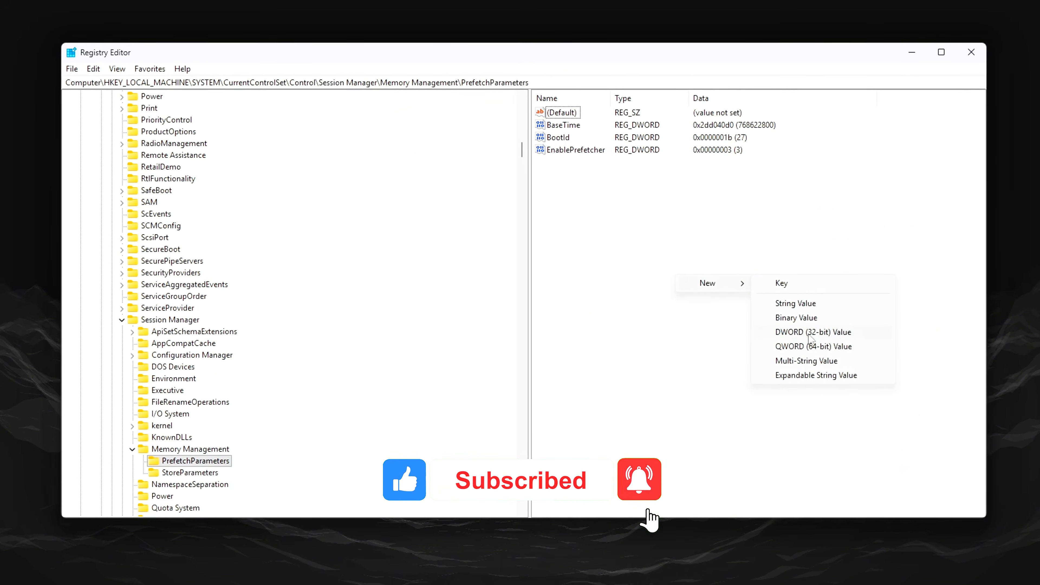
left_click(575, 149)
double_click(575, 149)
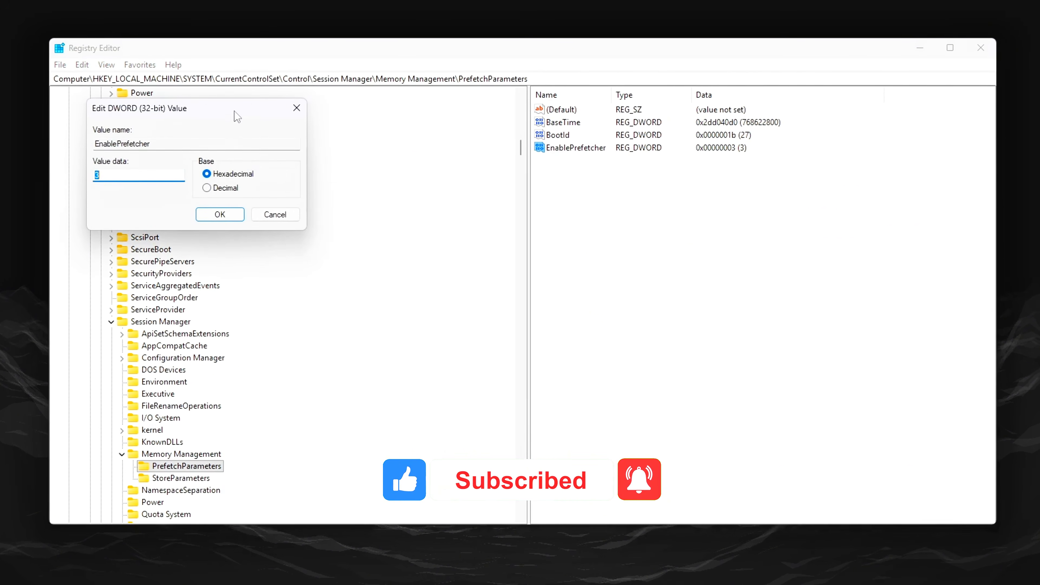
left_click_drag(651, 240, 756, 253)
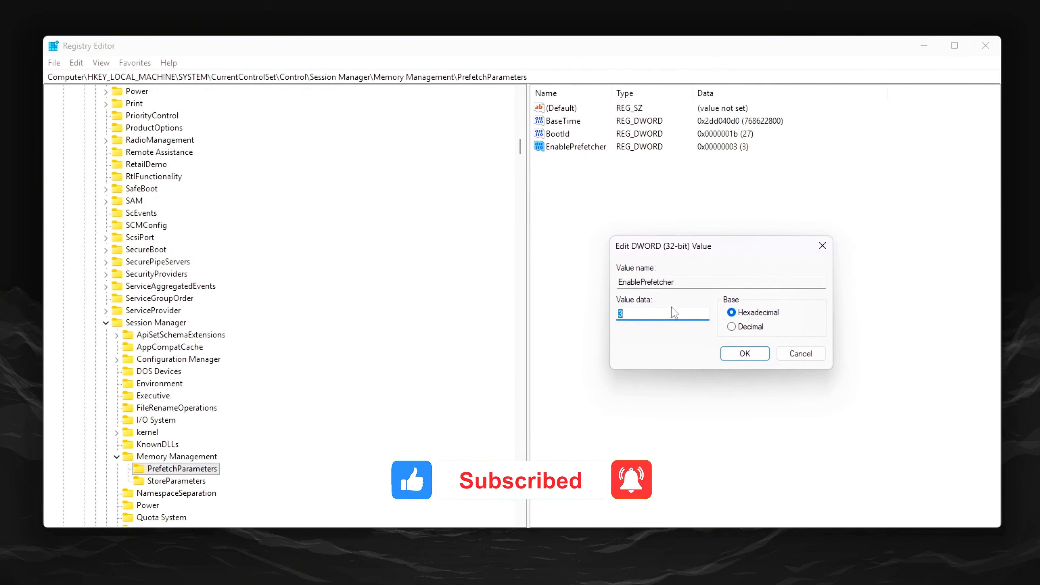
left_click(644, 312)
type("0")
left_click(748, 355)
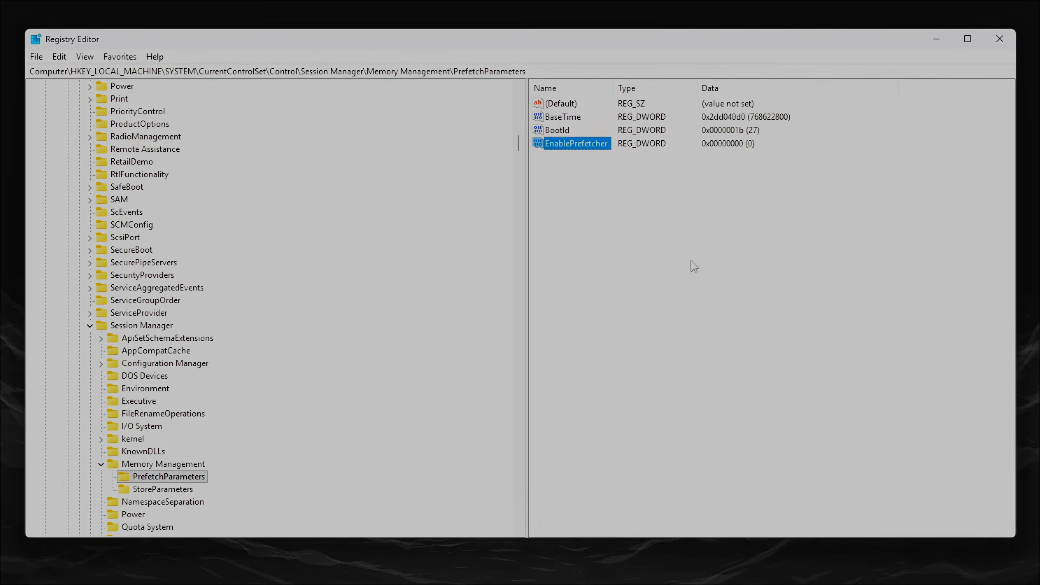